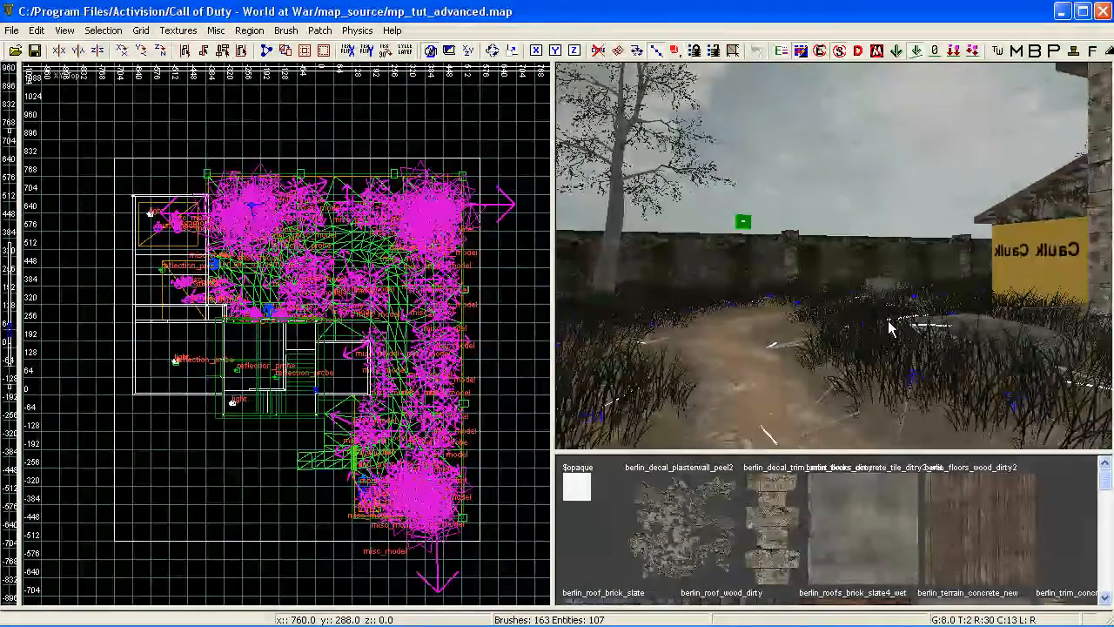
mouse_move(889, 328)
right_mouse_down()
mouse_move(847, 329)
mouse_move(848, 317)
mouse_move(845, 329)
mouse_move(845, 313)
mouse_move(849, 324)
right_mouse_up()
left_click(845, 244, "shift")
key("Escape")
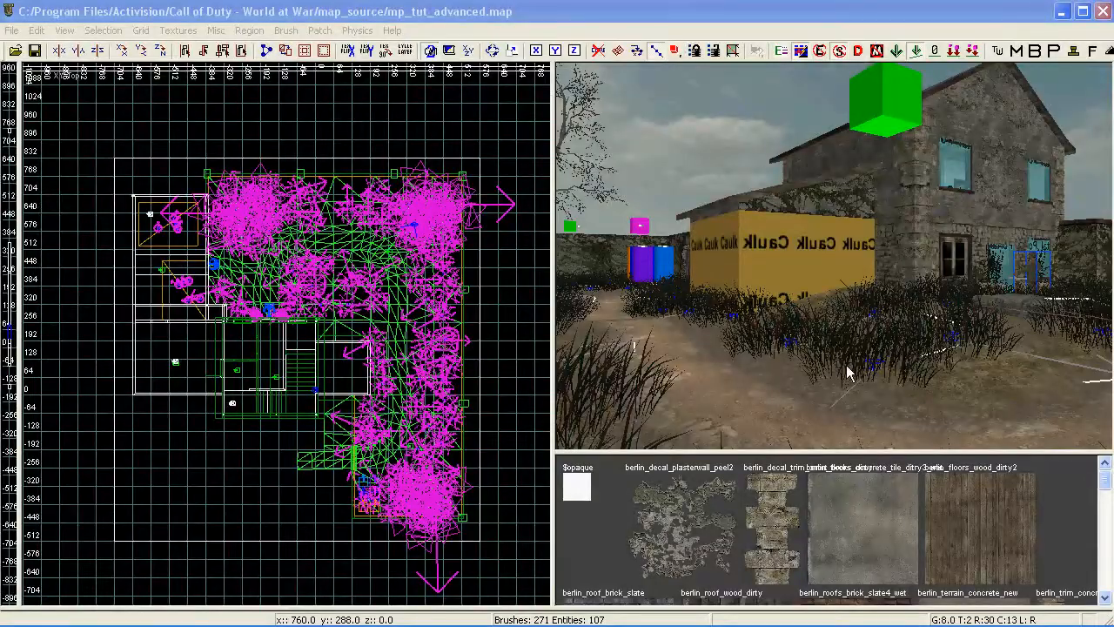
right_click_drag(849, 373, 853, 369)
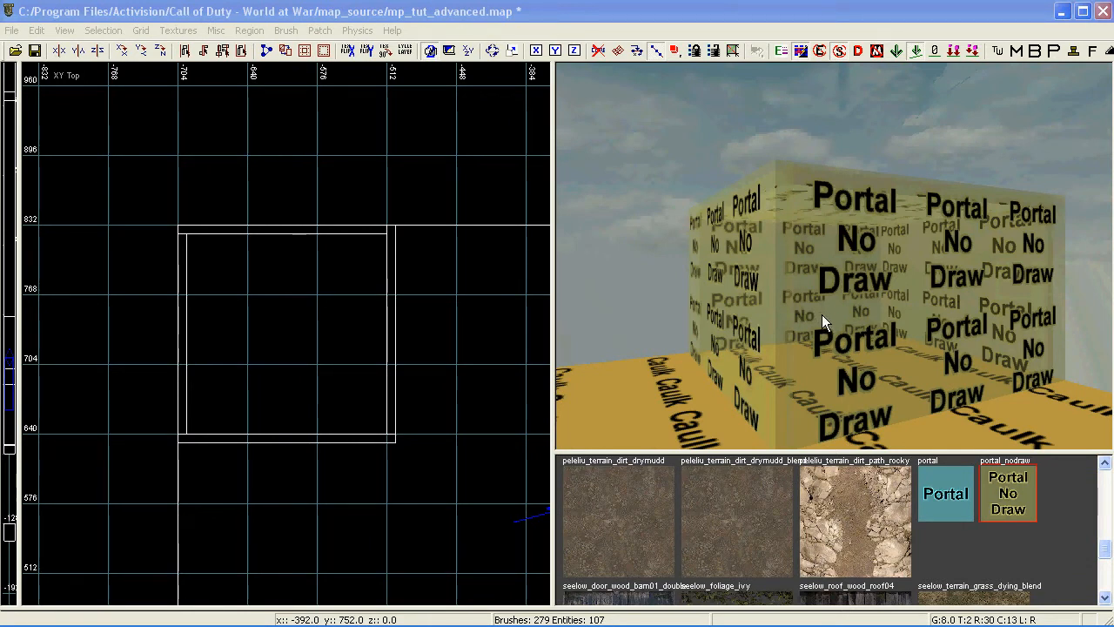
Step: Examine the walls and top of the portal_nodraw box from outside
right_click_drag(821, 321, 815, 311)
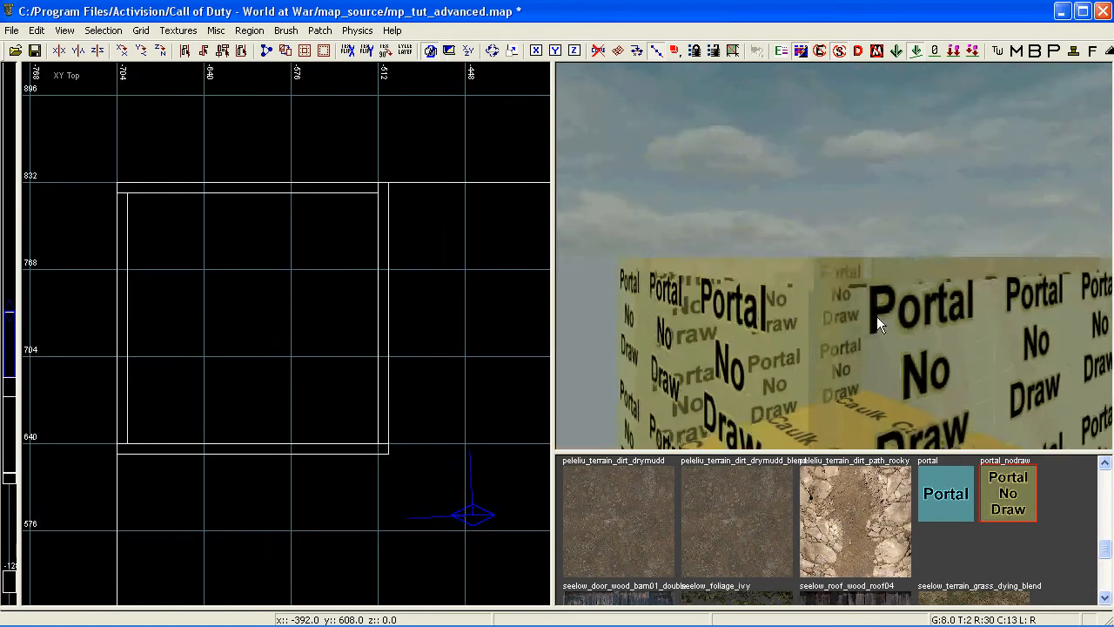
right_click_drag(876, 317, 876, 317, "ctrl")
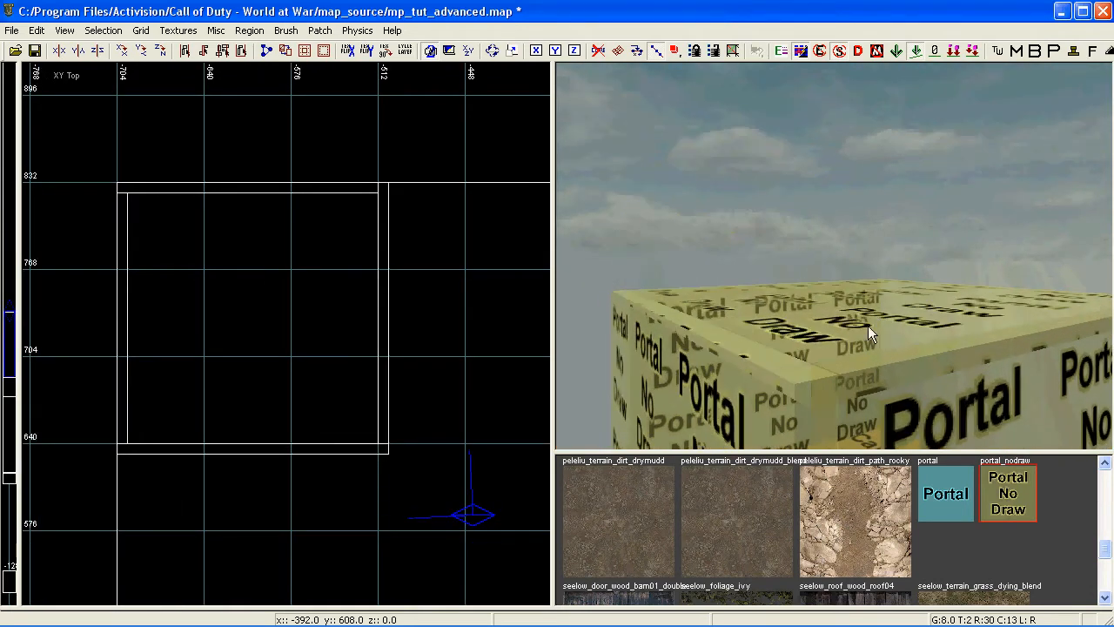
left_click(876, 317, "shift")
right_click_drag(887, 392, 887, 391, "ctrl")
mouse_move(855, 346)
right_mouse_down()
mouse_move(878, 345)
mouse_move(889, 309)
mouse_move(897, 321)
mouse_move(887, 311)
mouse_move(885, 327)
mouse_move(888, 319)
right_mouse_up()
left_click(881, 340, "shift")
key("Escape")
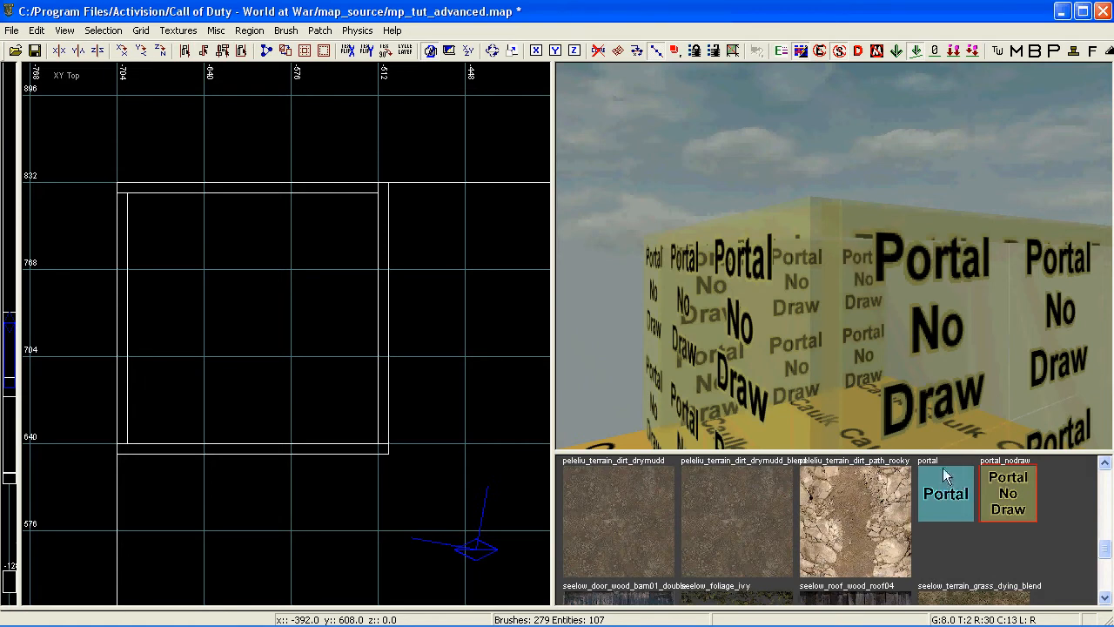
Step: Apply the portal texture to the outer faces of the two adjacent box walls that meet at the near corner
right_click_drag(888, 374, 888, 381)
right_click_drag(862, 340, 866, 301)
left_click(866, 288, "ctrl+shift")
left_click(755, 244, "ctrl+shift")
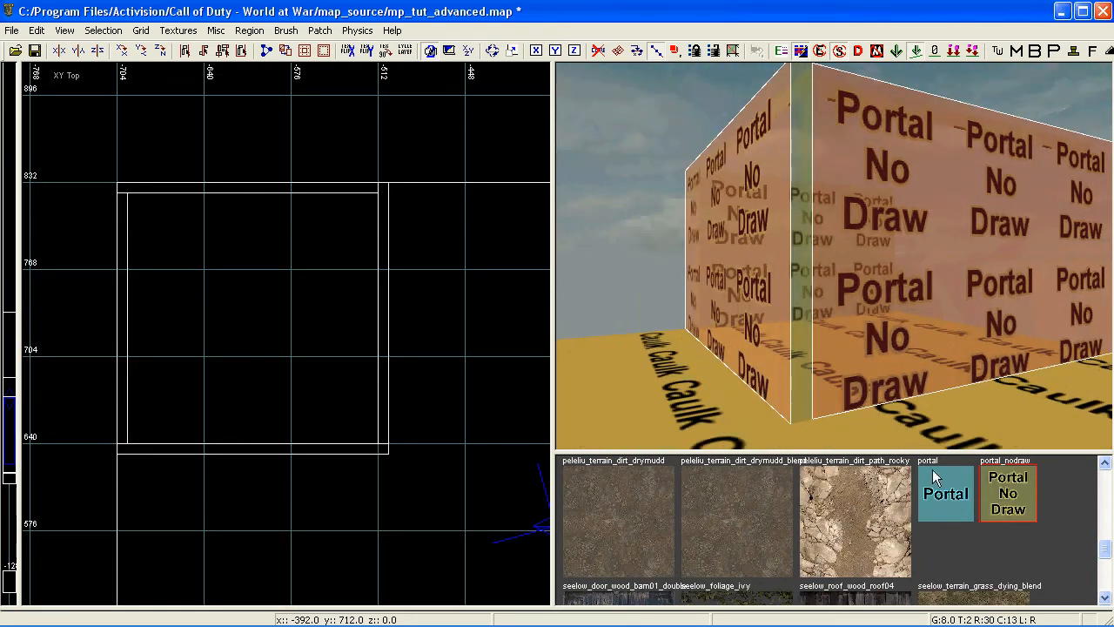
left_click(950, 491)
key("Escape")
Step: Examine the two portal faces, the portal_nodraw strip at the corner between them and the box's top
right_click_drag(828, 274, 828, 274)
left_click(779, 241, "ctrl+shift")
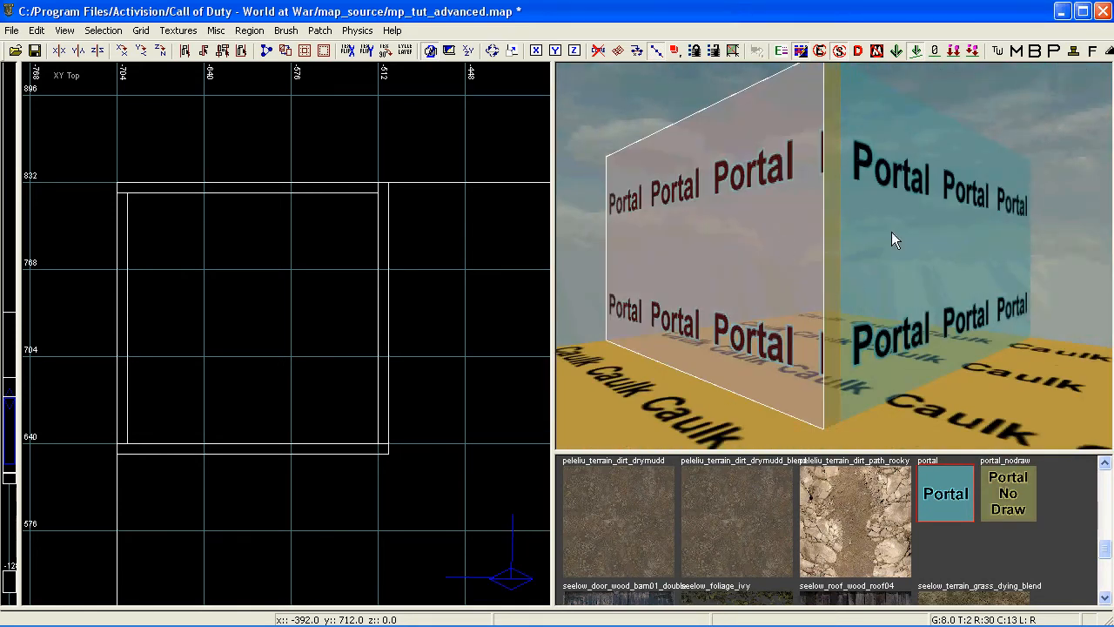
left_click(892, 232, "ctrl+shift")
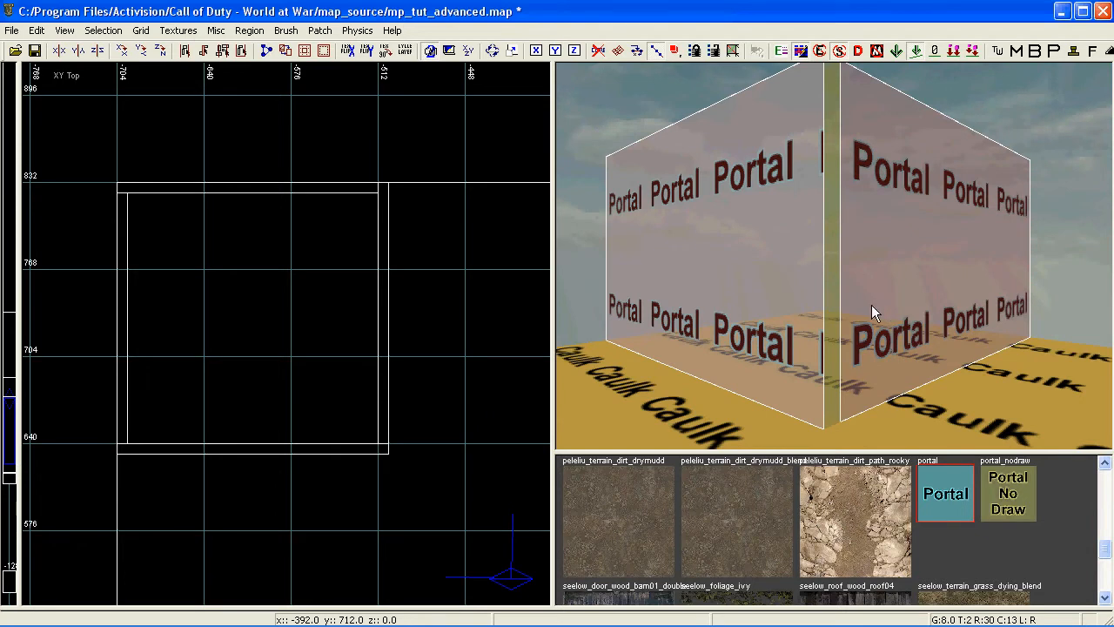
key("Escape")
right_click_drag(871, 304, 849, 323)
left_click(849, 323, "shift")
key("Escape")
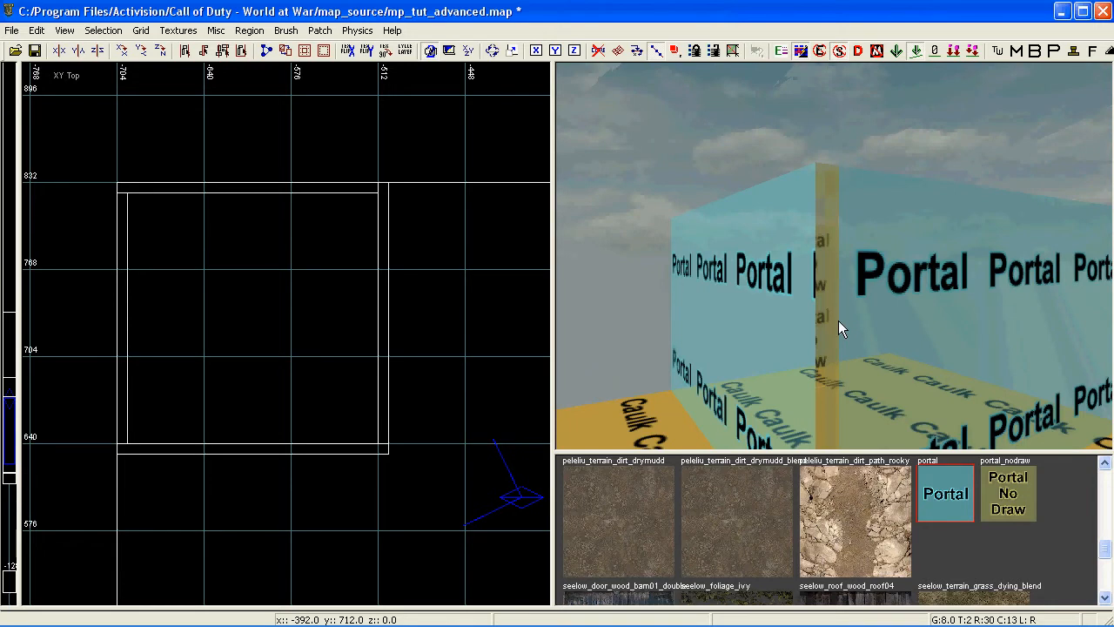
right_click_drag(838, 320, 825, 351)
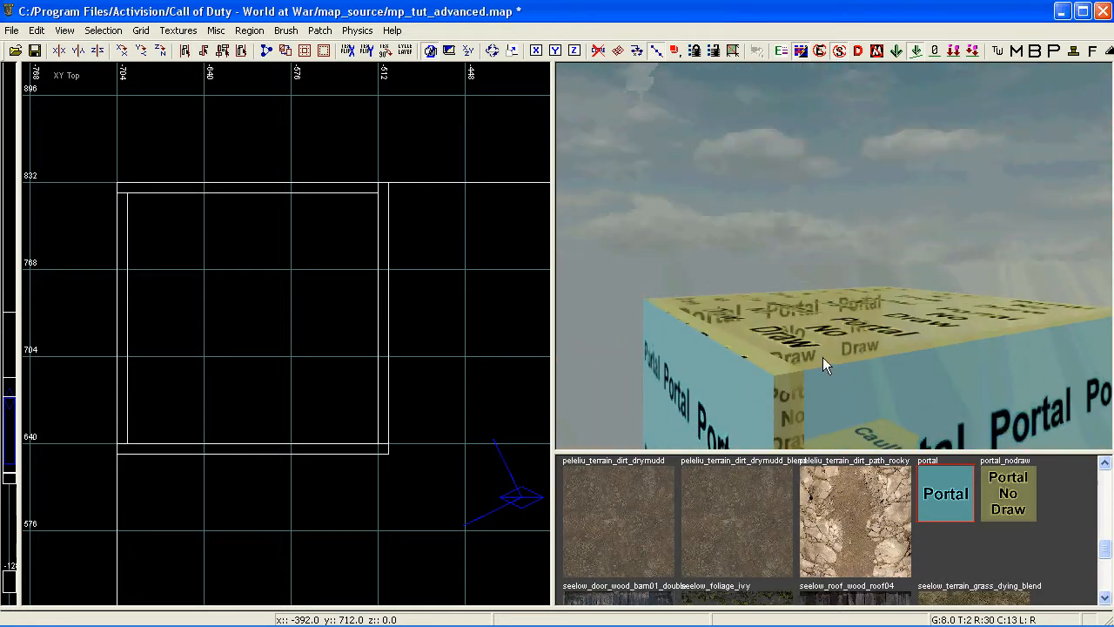
right_click_drag(823, 349, 730, 319)
left_click(727, 314, "ctrl+shift")
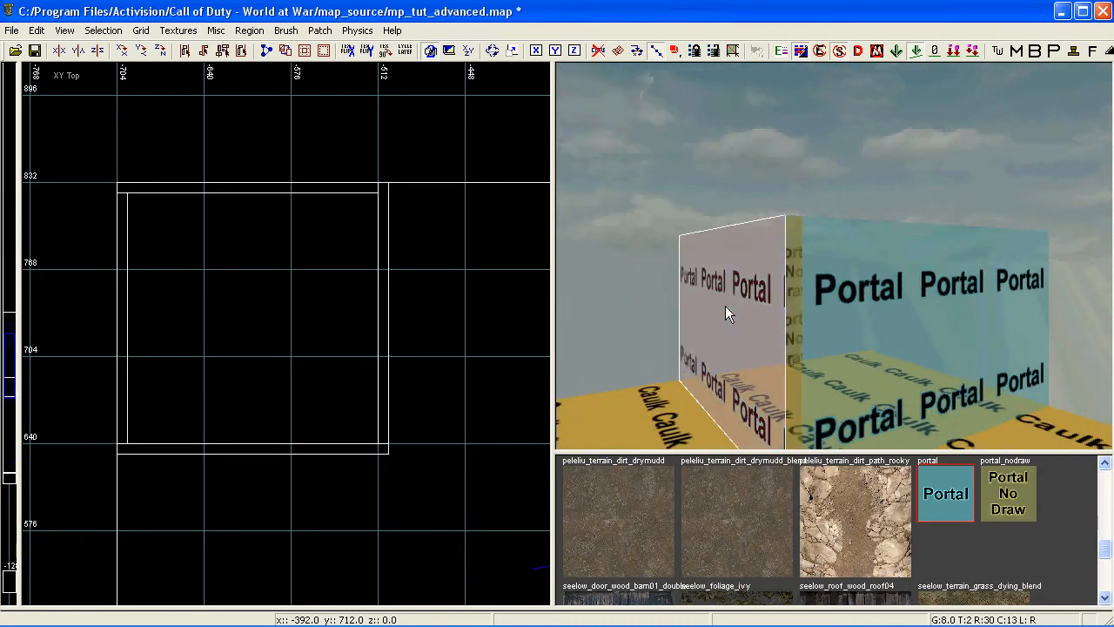
left_click(842, 323, "ctrl+shift")
right_click_drag(842, 323, 833, 316)
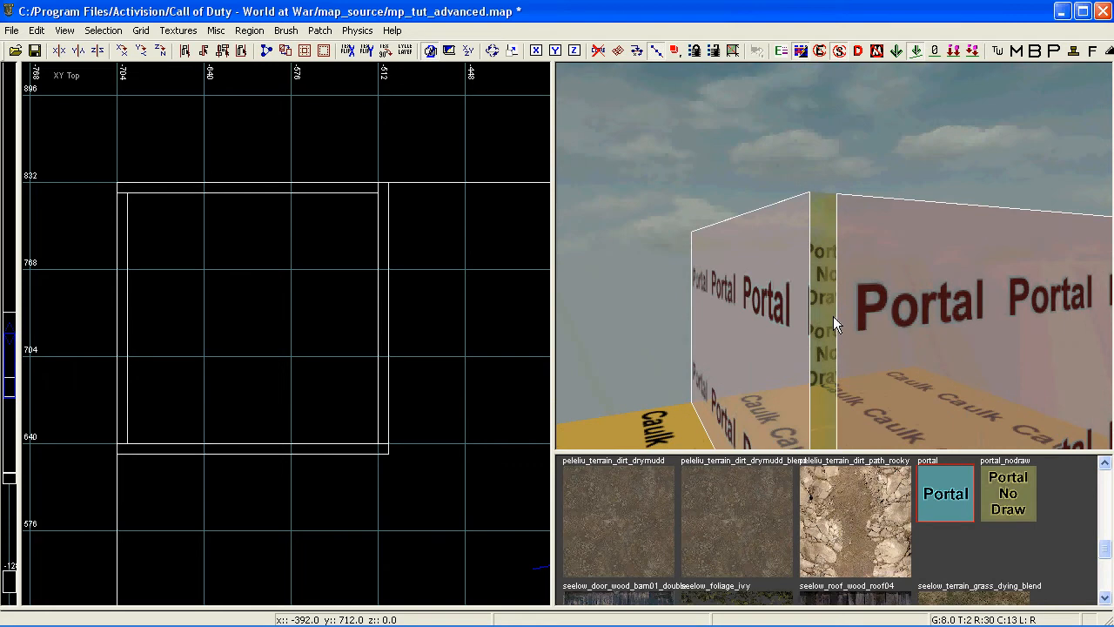
key("Escape")
scroll(833, 318, "up", 3)
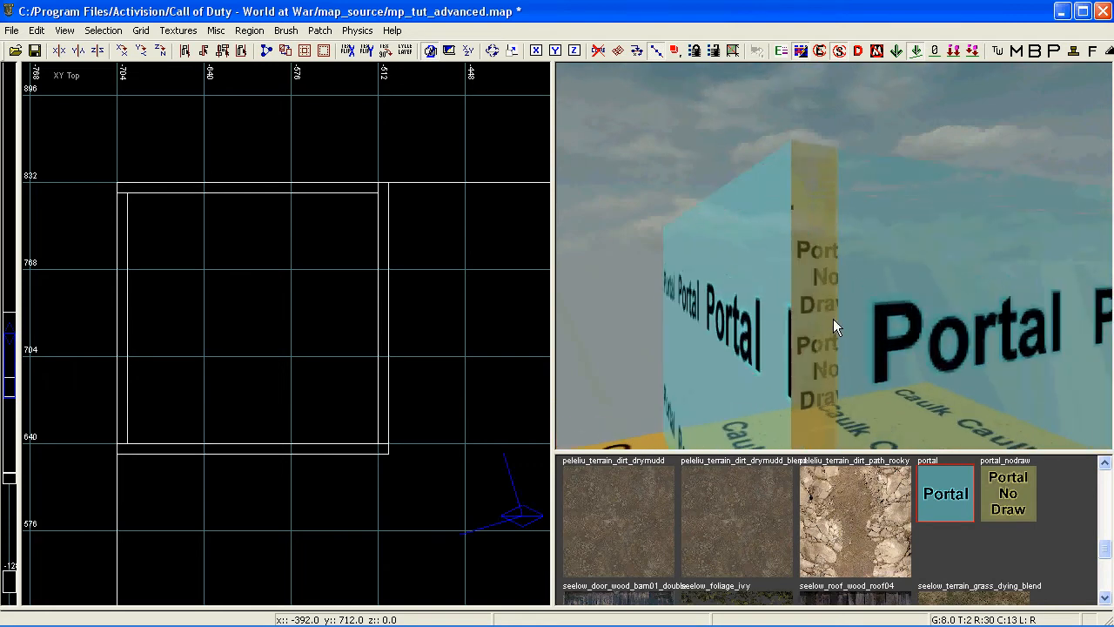
right_click_drag(834, 319, 834, 319)
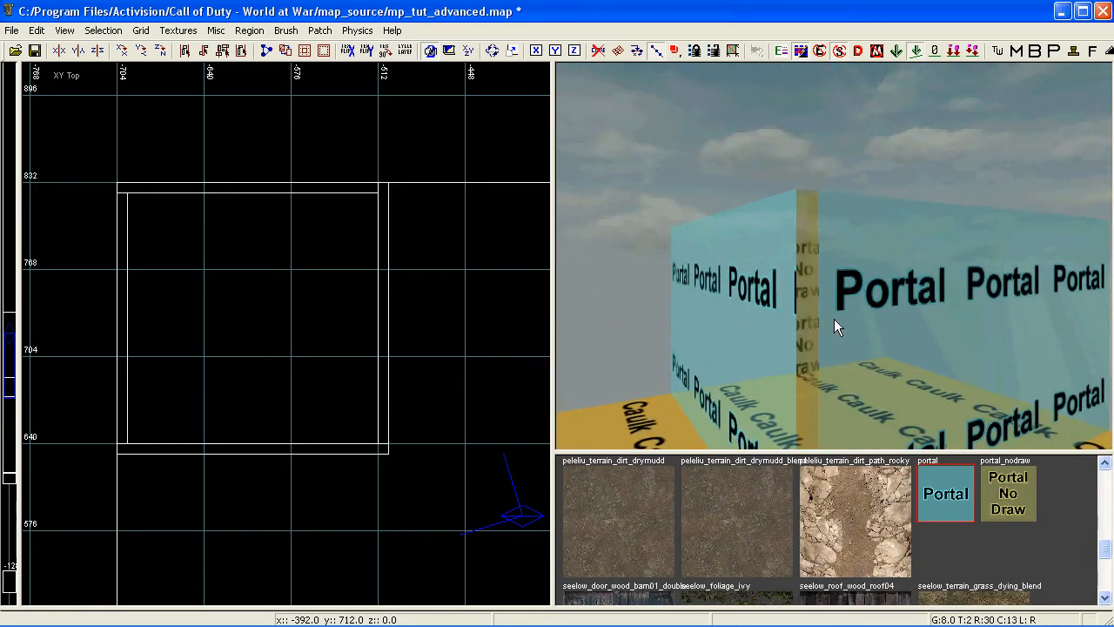
right_click_drag(833, 283, 844, 320, "ctrl")
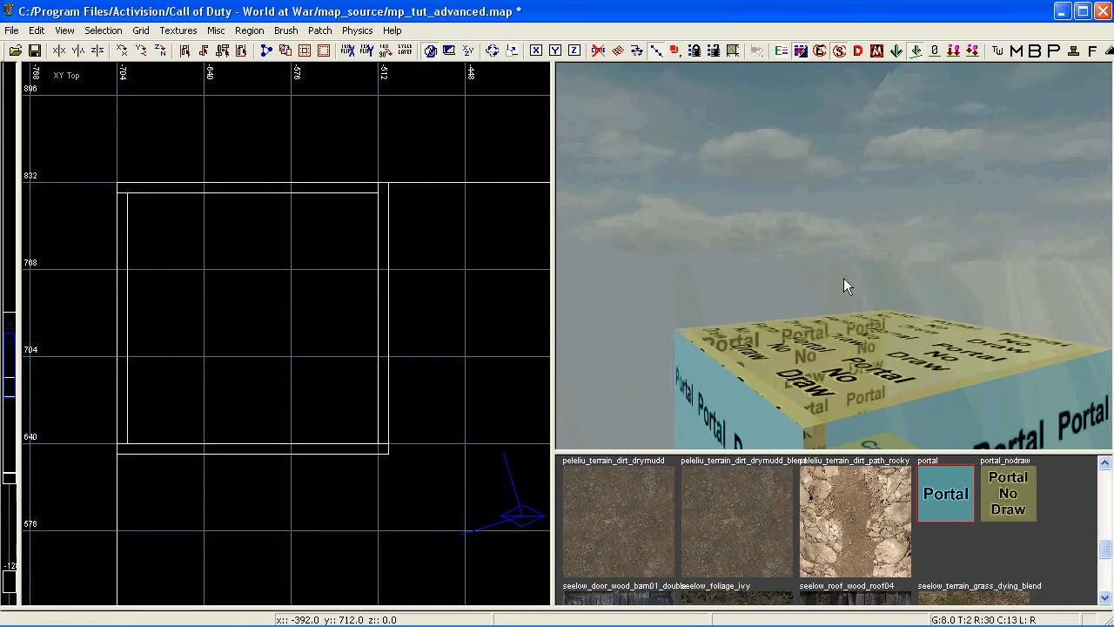
right_click_drag(850, 333, 851, 353, "ctrl")
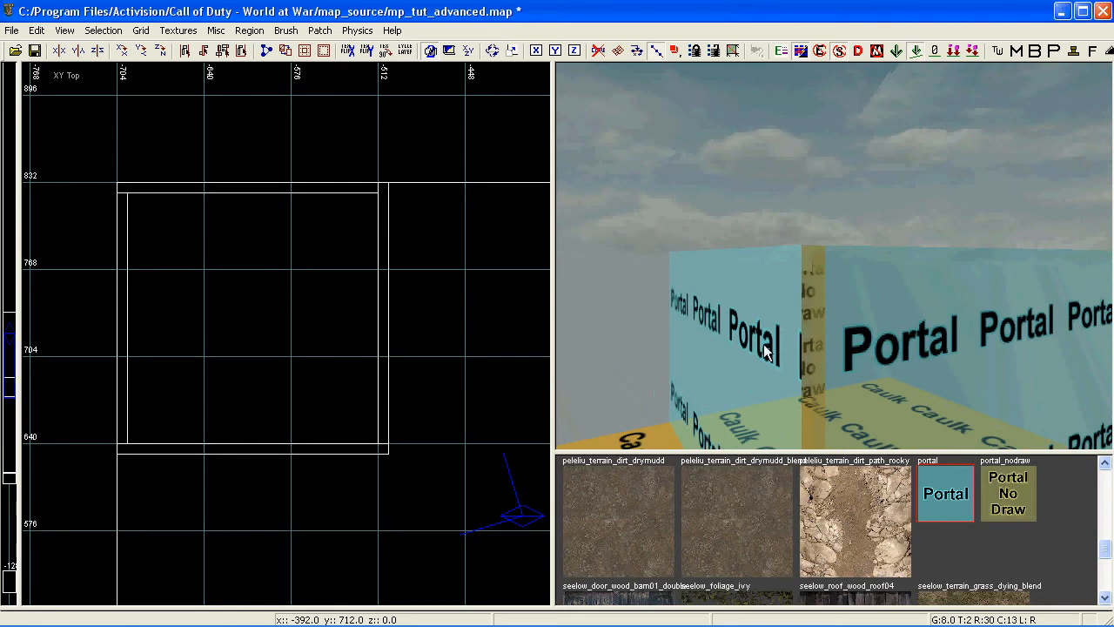
Step: Hide the draw-toggle surfaces and inspect the gap between the two portal faces
left_click(858, 53)
mouse_move(870, 266)
right_mouse_down("ctrl")
mouse_move(860, 268)
mouse_move(869, 264)
mouse_move(870, 277)
mouse_move(870, 266)
right_mouse_up("ctrl")
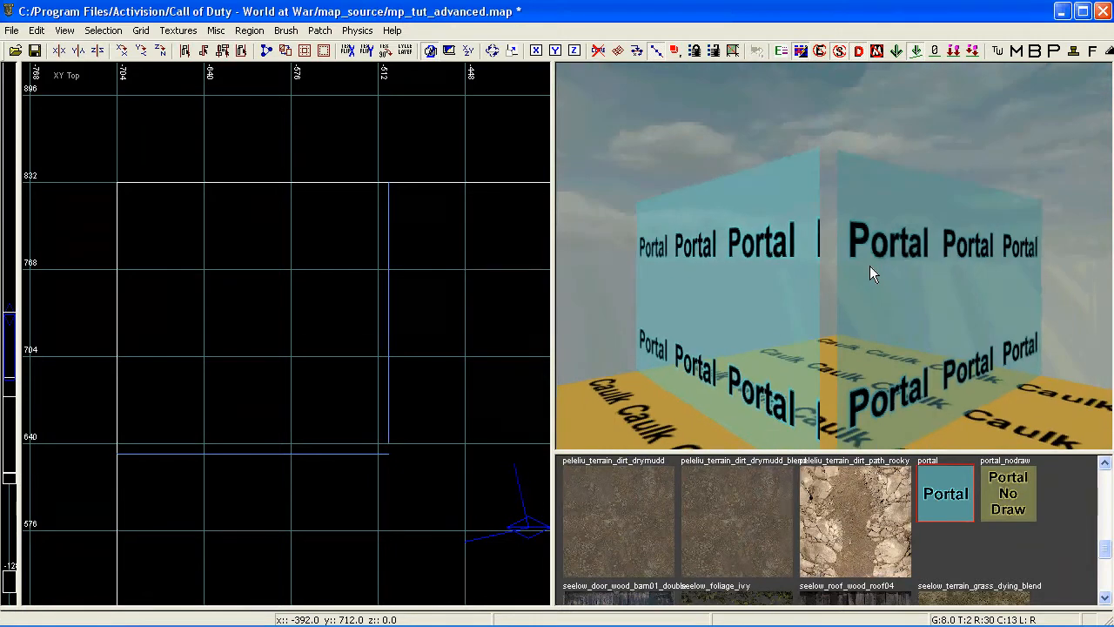
scroll(874, 370, "up", 3)
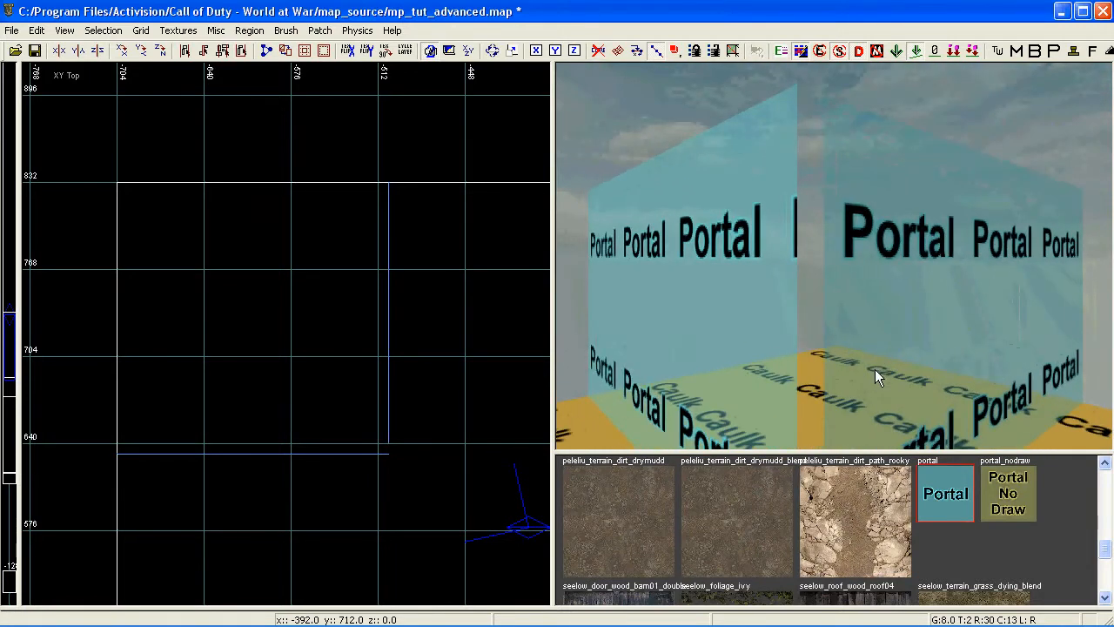
scroll(734, 264, "down", 4)
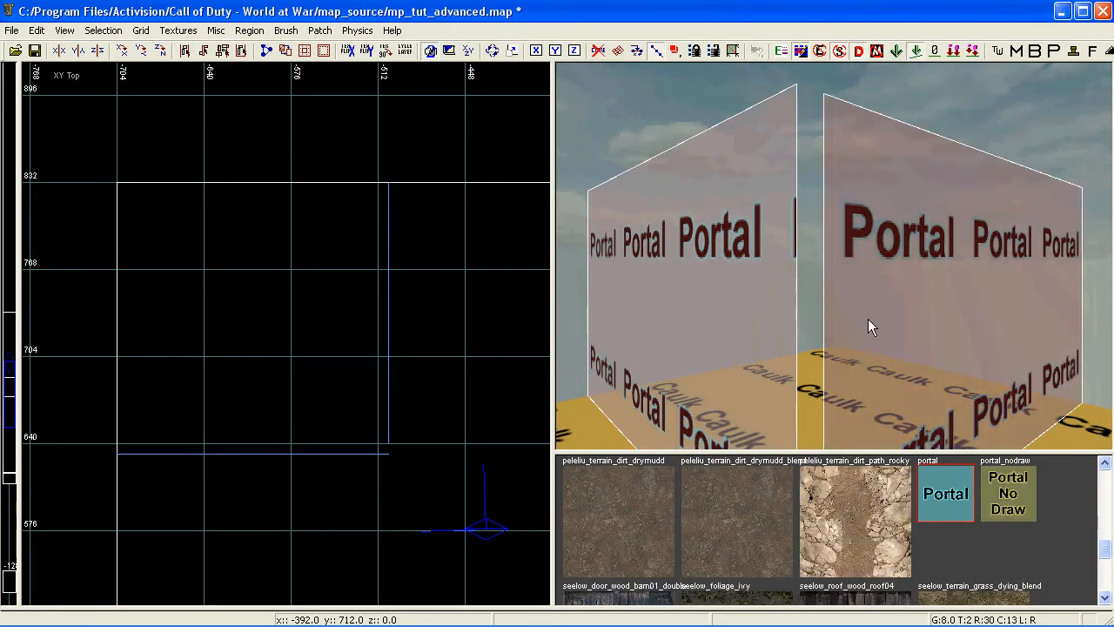
right_click_drag(867, 319, 868, 320)
key("Escape")
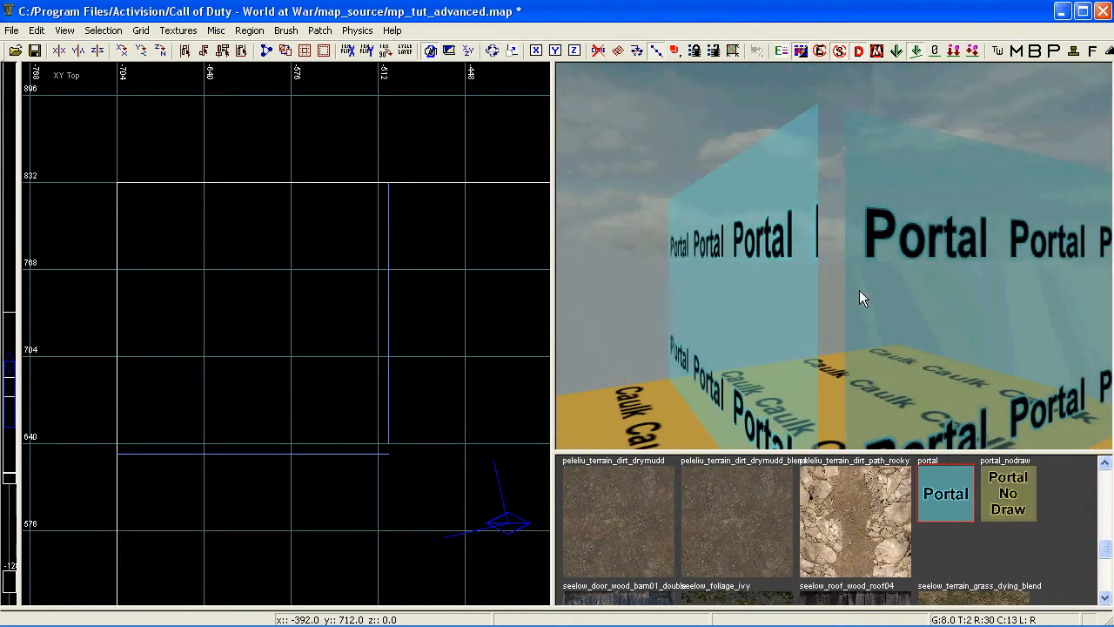
Step: Show the draw-toggle surfaces again and miter the wall along y 640 by moving its inner end vertex to x -512, y 640
left_click(861, 54)
right_click_drag(892, 288, 892, 288)
left_click(747, 272, "shift")
scroll(292, 429, "up", 8)
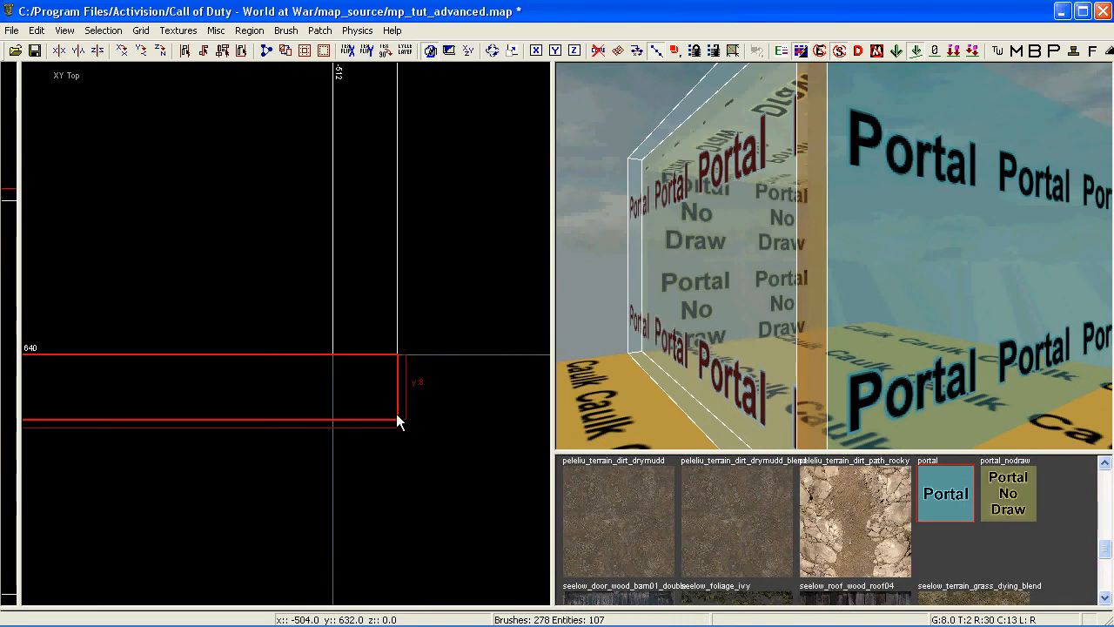
scroll(357, 402, "up", 2)
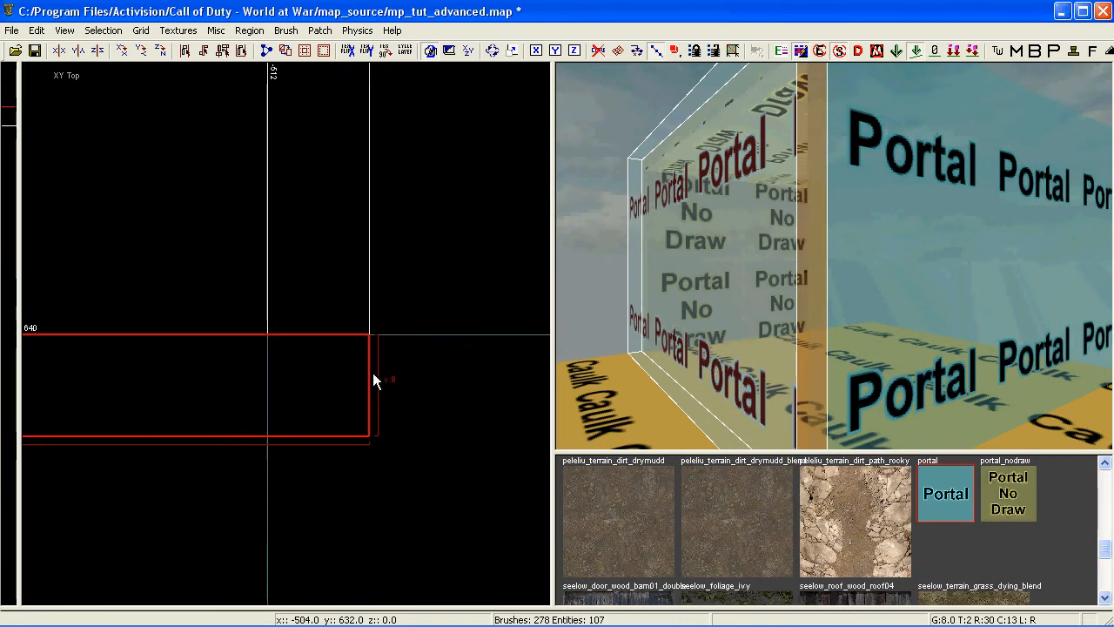
left_click_drag(337, 336, 333, 345)
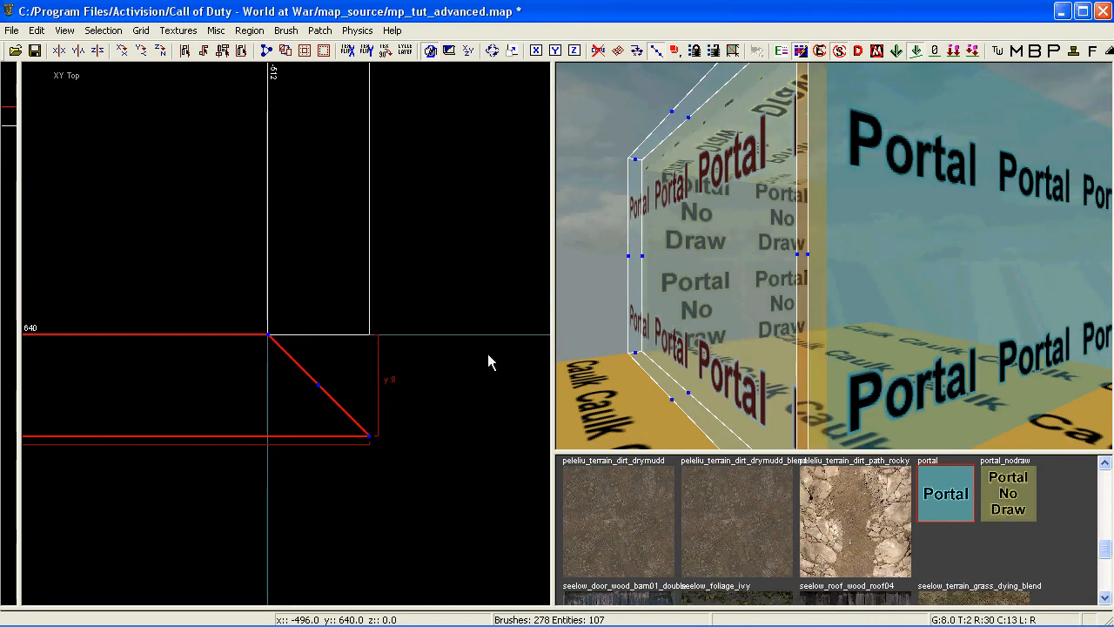
key("Escape")
Step: Miter the adjoining wall to match by moving its outer end vertex to the first wall's outer corner at x -504, y 632
left_click(867, 336, "shift")
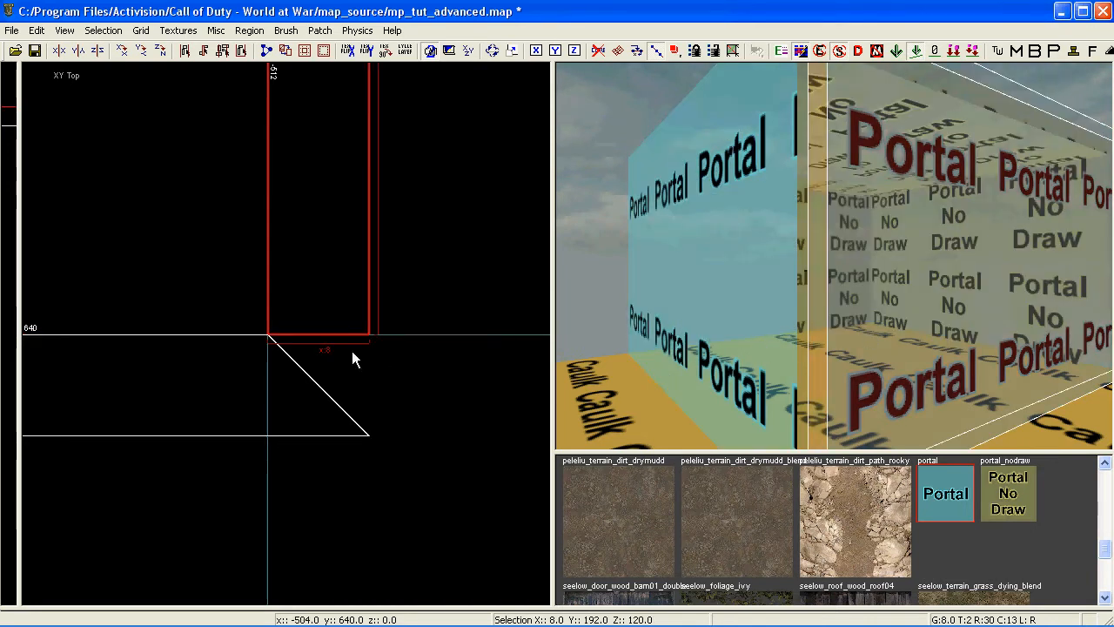
key("v")
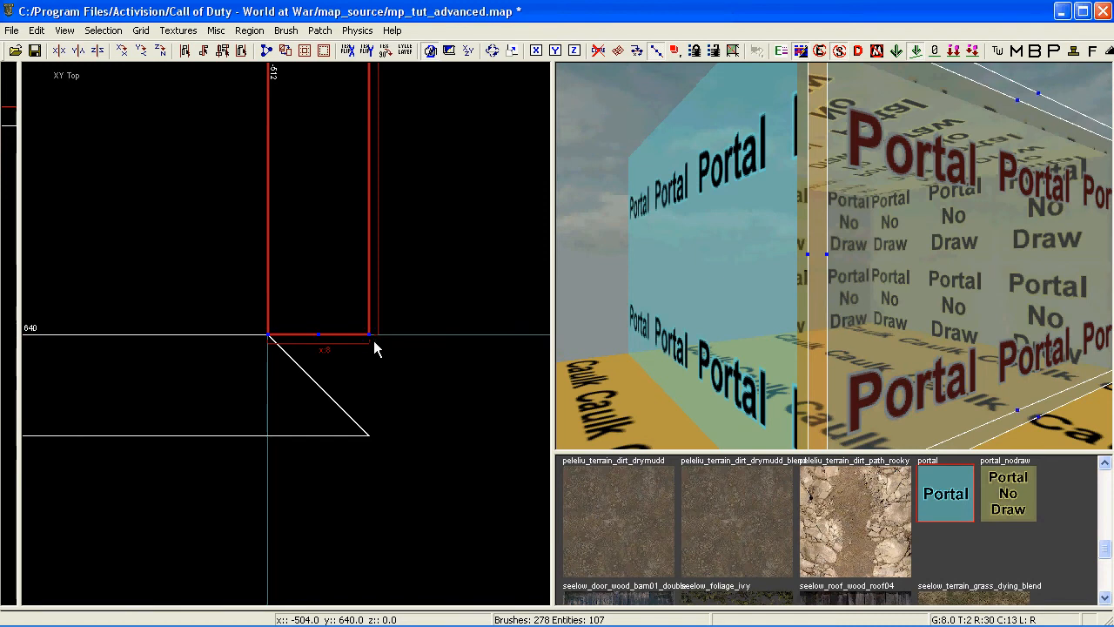
left_click_drag(373, 336, 379, 396)
key("Escape")
Step: Inspect the mitered corner's two portal faces with the draw-toggle surfaces hidden, and show those surfaces again
mouse_move(896, 350)
right_mouse_down()
mouse_move(808, 337)
mouse_move(819, 343)
right_mouse_up()
left_click(764, 329, "ctrl+shift")
left_click(816, 338, "ctrl+shift")
key("Escape")
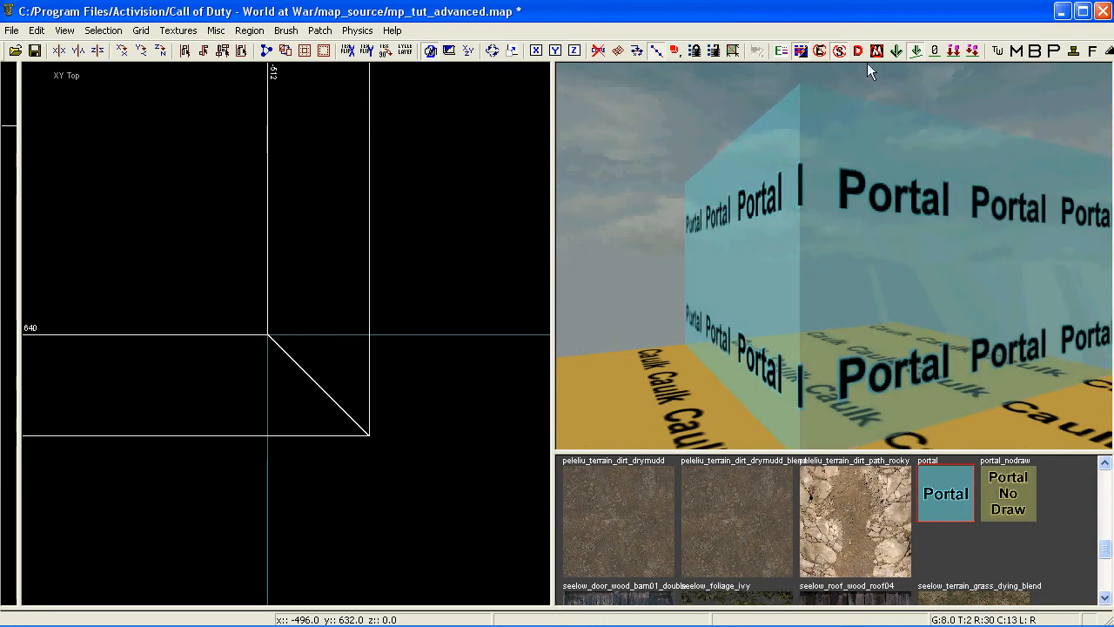
left_click(857, 51)
mouse_move(893, 275)
right_mouse_down()
mouse_move(920, 299)
mouse_move(952, 298)
mouse_move(922, 298)
right_mouse_up()
left_click(799, 240, "shift")
left_click(922, 297, "shift")
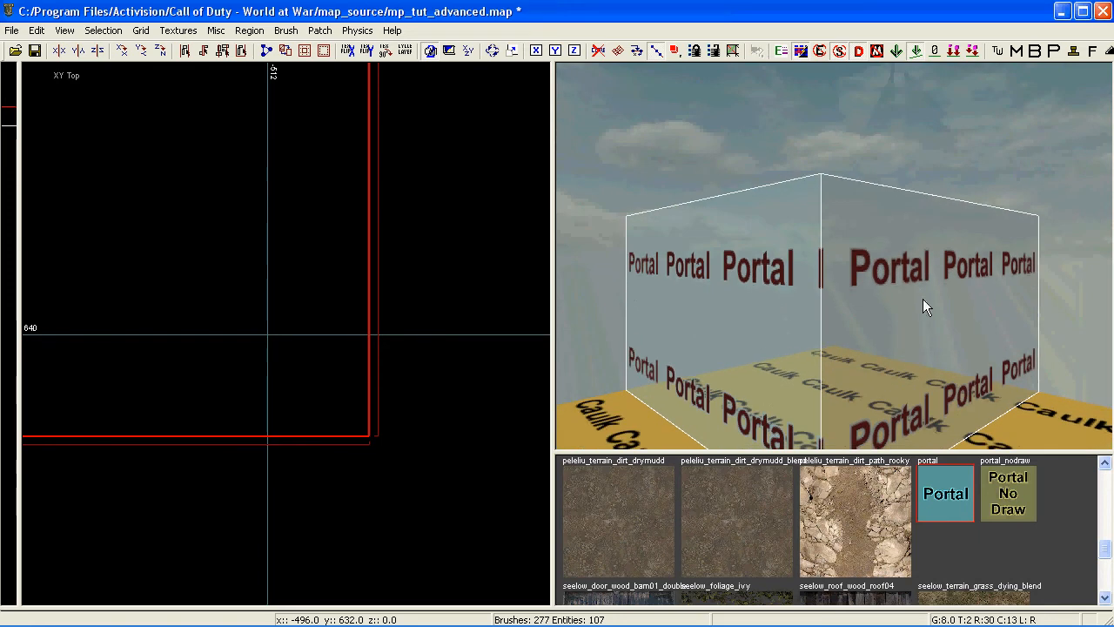
key("Escape")
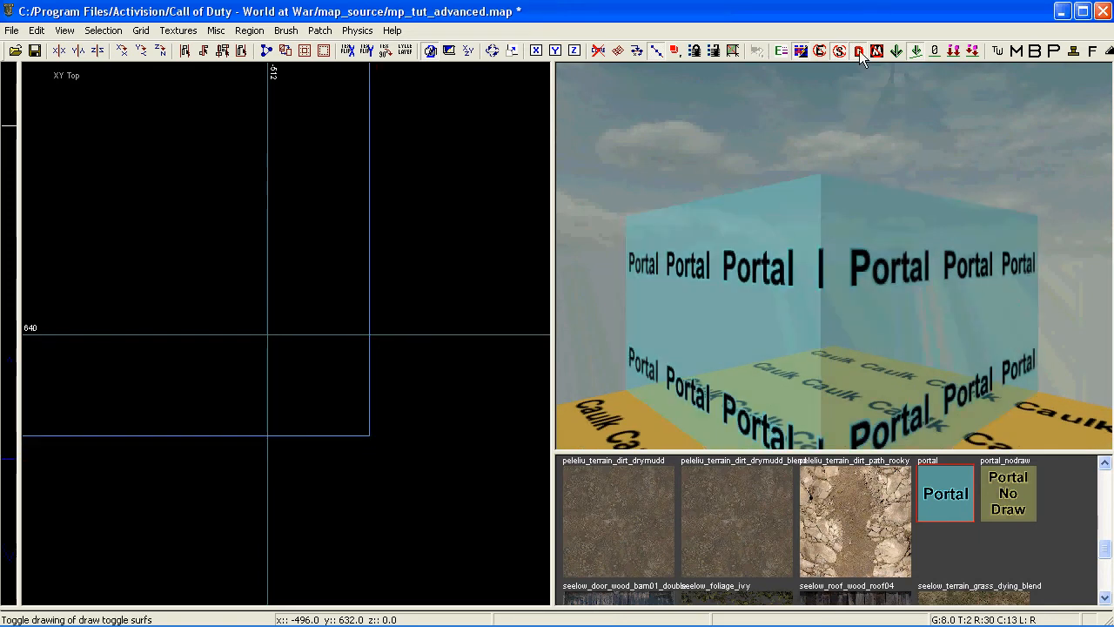
left_click(859, 51)
Step: Examine the box from around the mitered corner to its side still textured with portal_nodraw
left_click(843, 379, "shift")
right_click_drag(843, 379, 843, 380)
key("Up")
key("Up")
key("Up")
key("Up")
right_click_drag(834, 456, 832, 454)
right_click_drag(810, 236, 813, 320)
key("Escape")
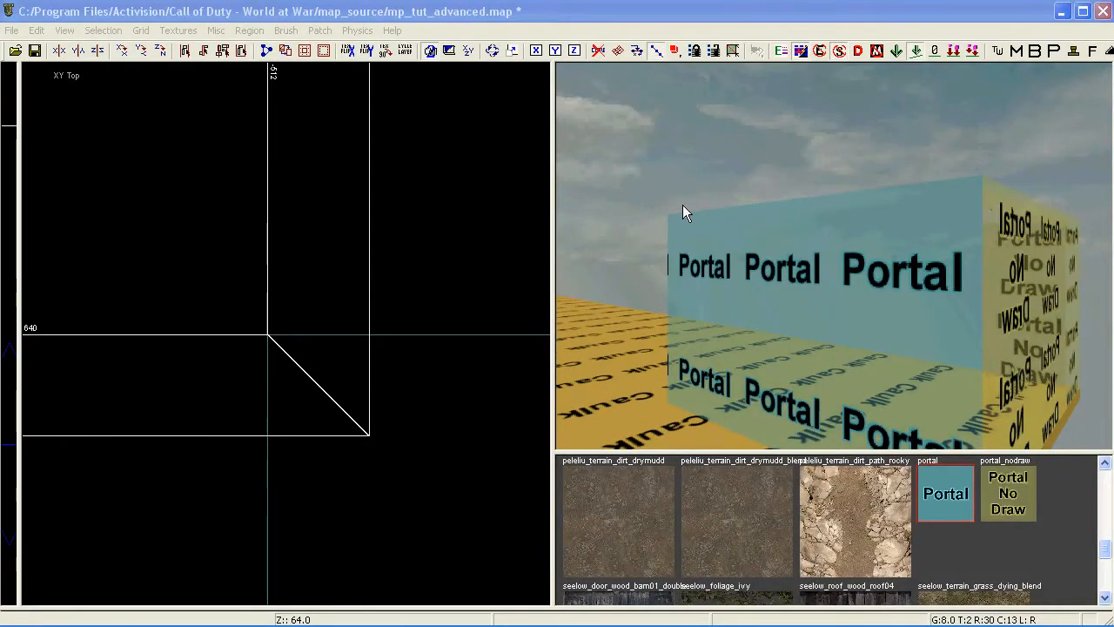
Step: Inspect the top brush's footprint against the surrounding walls and the two portal faces at the mitered corner
right_click_drag(864, 335, 871, 346)
left_click(866, 338, "shift")
scroll(314, 296, "down", 10)
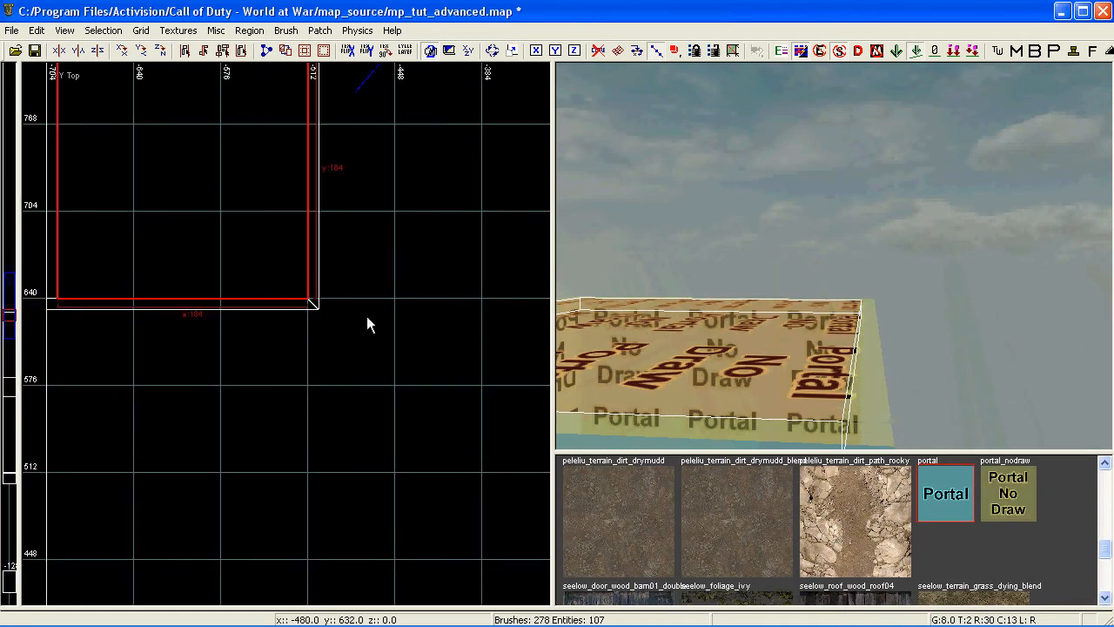
key("Escape")
right_click_drag(763, 384, 764, 379)
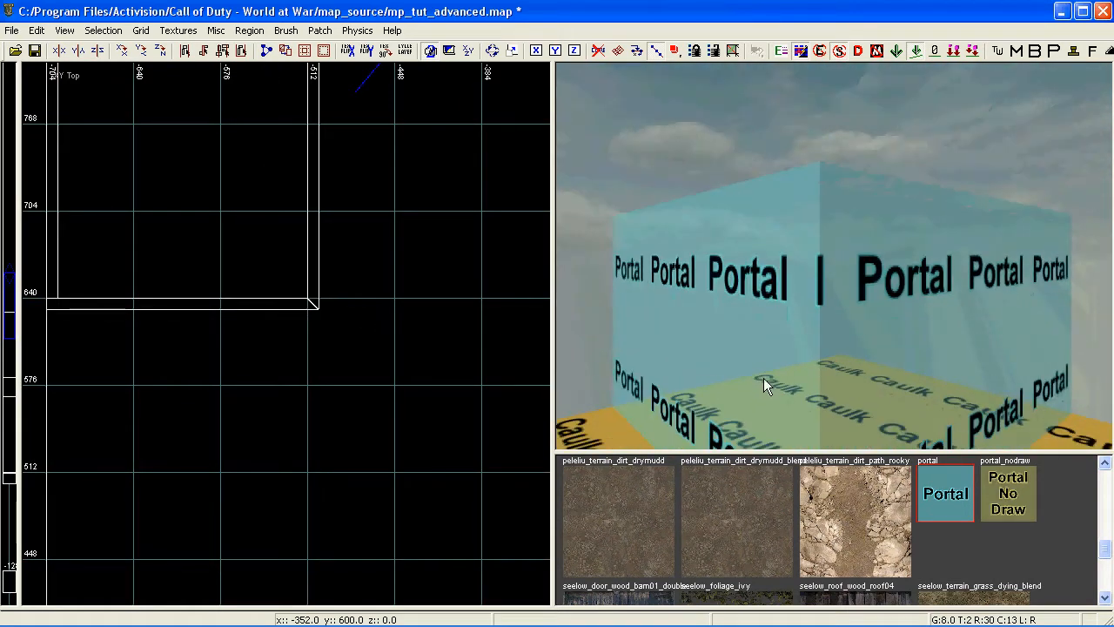
left_click(839, 317, "shift")
key("Escape")
left_click(781, 305, "ctrl+shift")
left_click(858, 325, "ctrl+shift")
key("Escape")
right_click_drag(879, 335, 882, 334)
Step: Stretch the top brush to 192 units in Y so that it reaches the back wall's outer edge at y 832
left_click(817, 353, "shift")
mouse_move(320, 305)
right_mouse_down()
mouse_move(323, 340)
mouse_move(379, 311)
mouse_move(366, 289)
right_mouse_up()
scroll(312, 271, "up", 3)
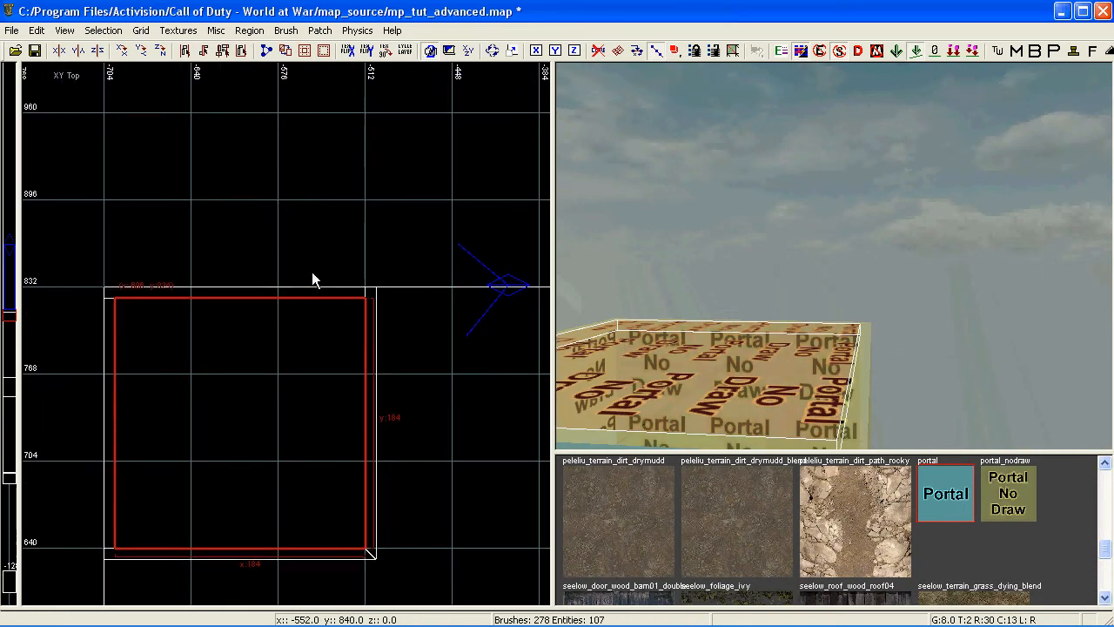
left_click_drag(321, 221, 317, 205)
Step: Apply the portal texture to the box's top face and the back wall's outer face
mouse_move(815, 355)
right_mouse_down("ctrl")
mouse_move(721, 311)
mouse_move(851, 443)
right_mouse_up("ctrl")
key("Escape")
left_click(964, 488)
key("Escape")
right_click_drag(862, 378, 862, 377, "ctrl")
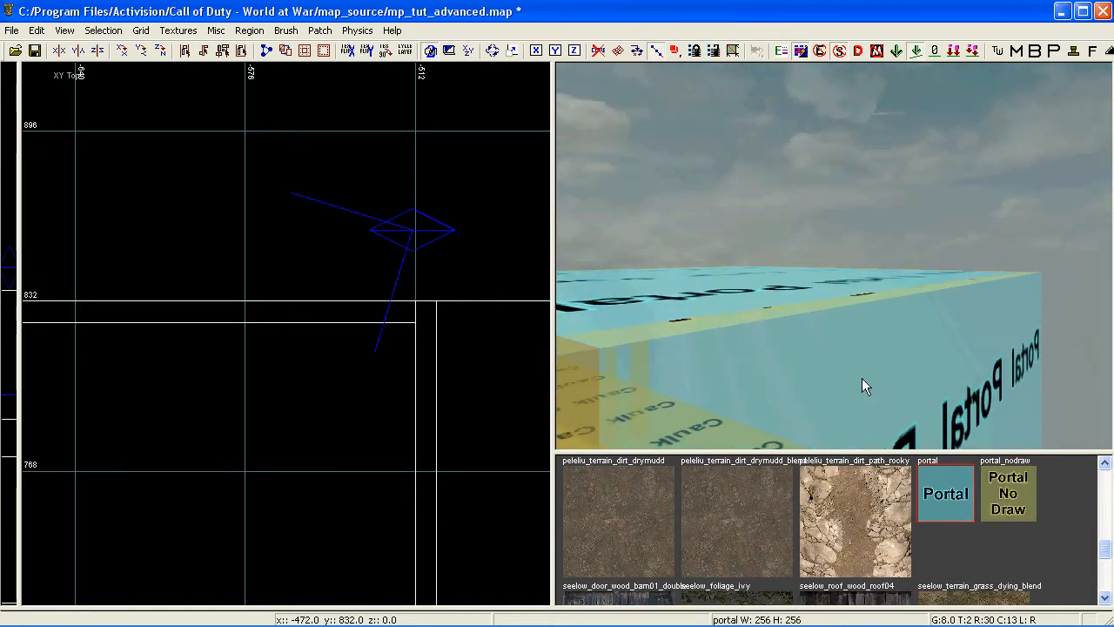
Step: Hide the draw-toggle surfaces and examine how the top, back and side portal faces meet at their edges
left_click(857, 49)
right_click_drag(882, 299, 883, 298, "ctrl")
left_click(841, 269, "shift")
right_click_drag(826, 273, 821, 293, "ctrl")
key("Escape")
left_click(822, 293, "shift")
scroll(437, 309, "up", 2)
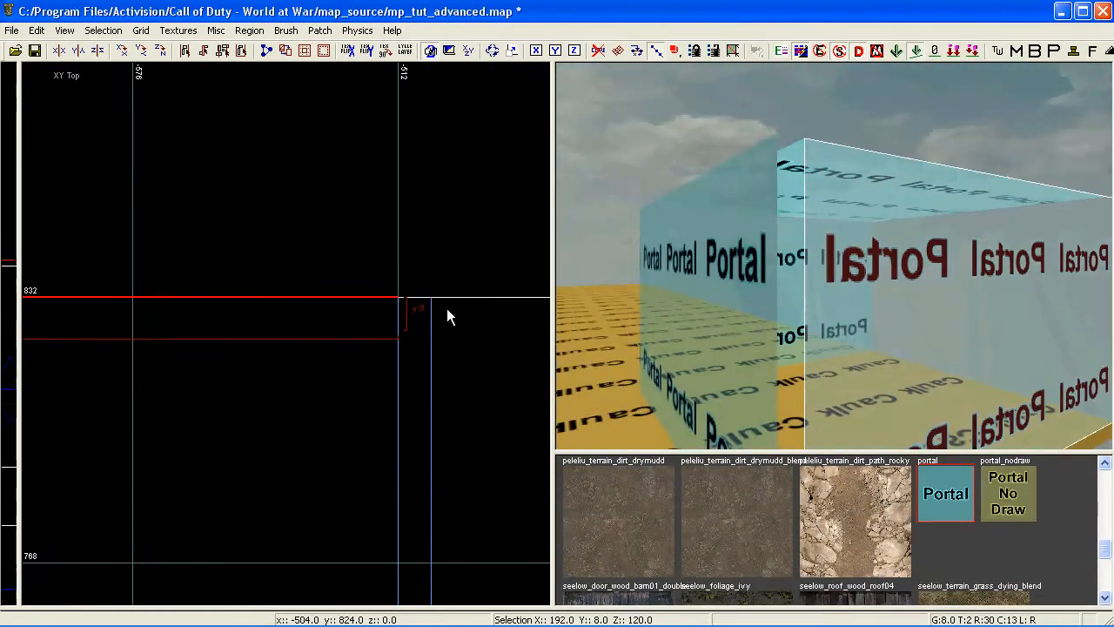
key("Escape")
right_click_drag(802, 295, 800, 298)
left_click(731, 129, "shift")
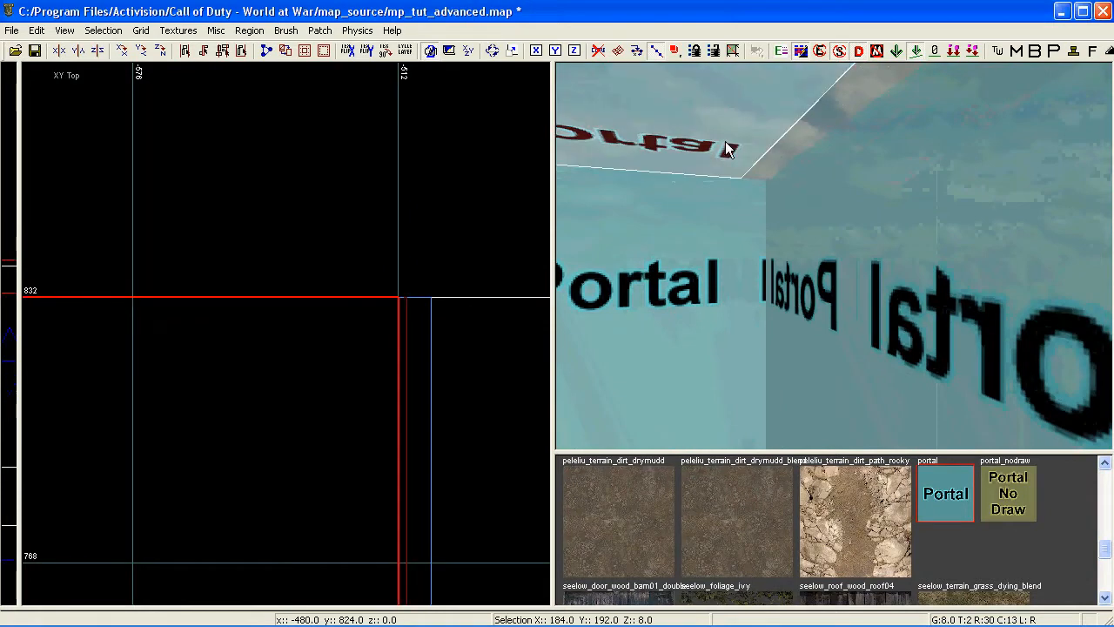
Step: Draw a portal_nodraw brush 32 units long and 8 units thick at x -504, y 832, continuing the box's back wall
scroll(462, 341, "down", 2)
key("Escape")
right_click_drag(793, 289, 798, 292)
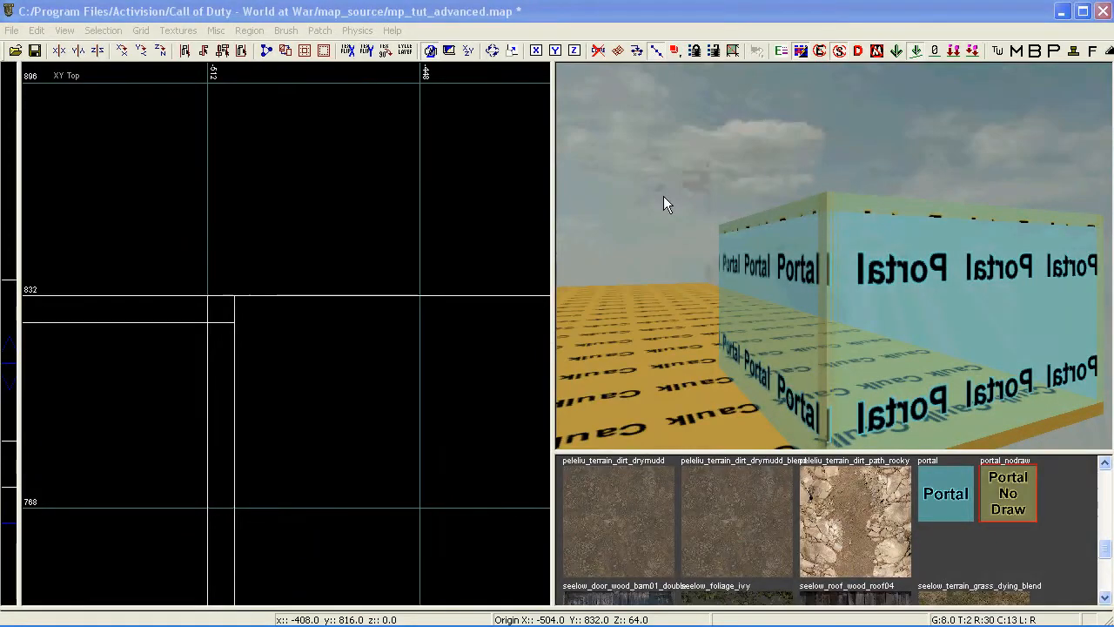
right_click_drag(823, 341, 824, 342)
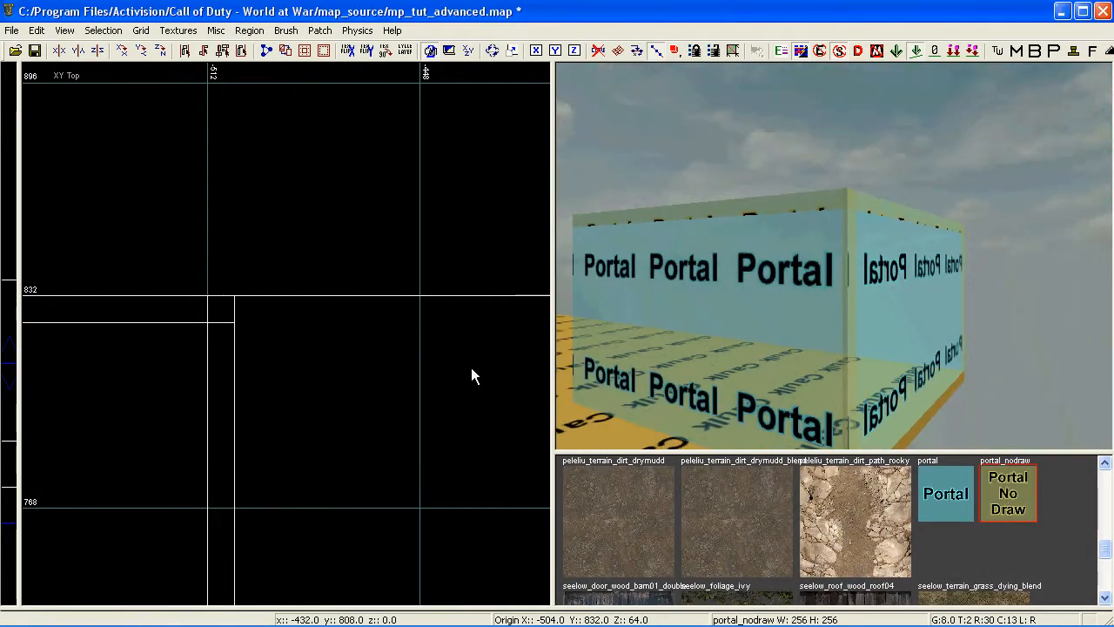
scroll(264, 331, "up", 1)
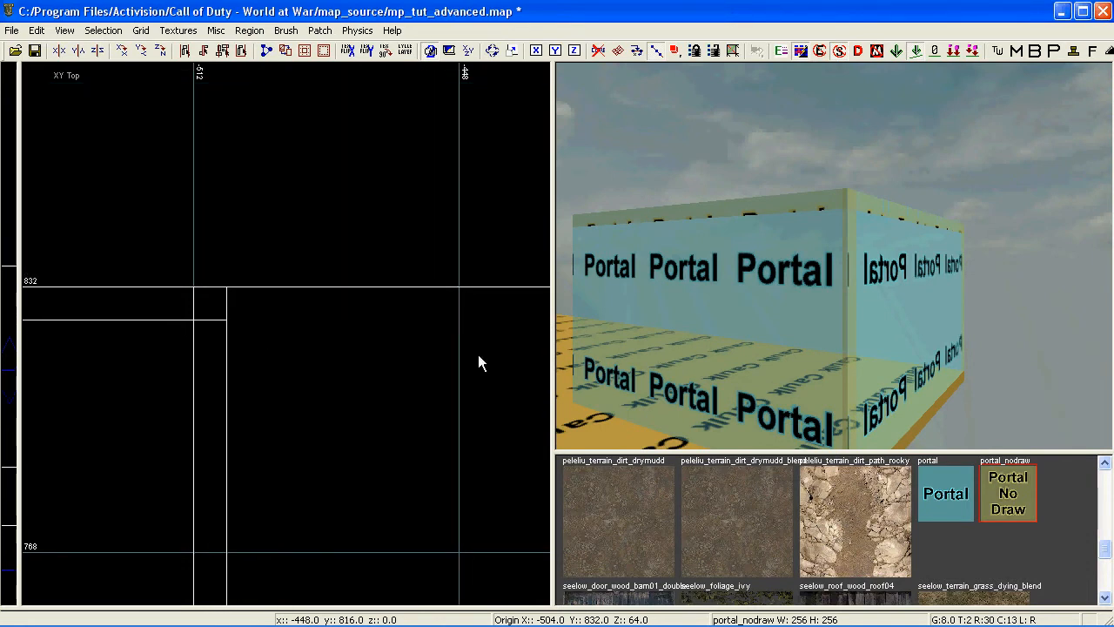
left_click_drag(226, 289, 386, 336)
scroll(387, 338, "down", 4)
scroll(387, 346, "down", 3)
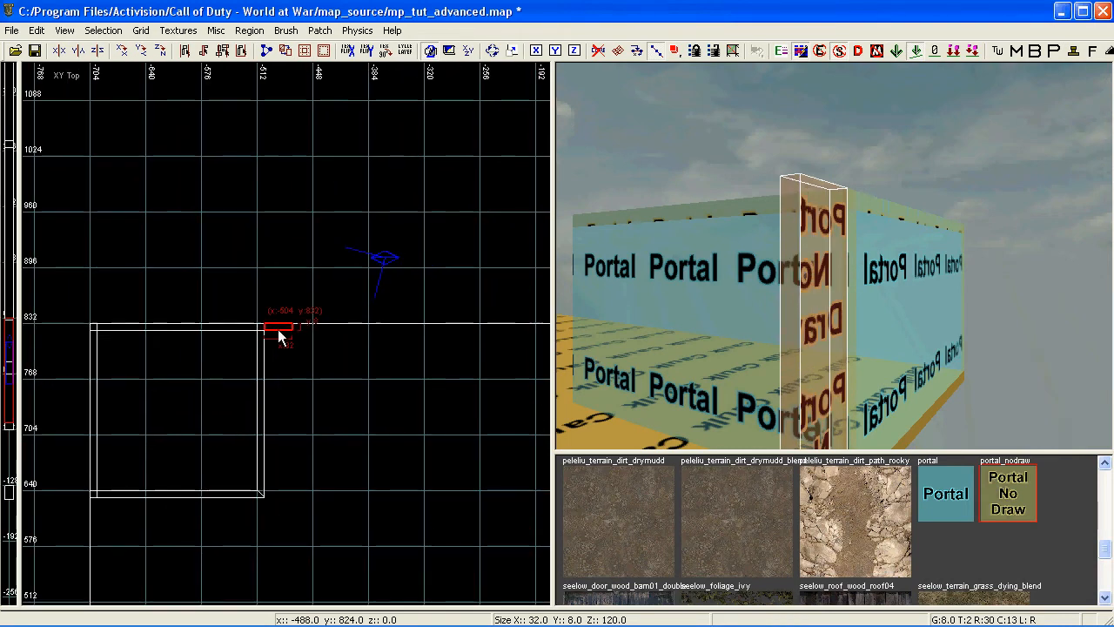
scroll(283, 366, "up", 2)
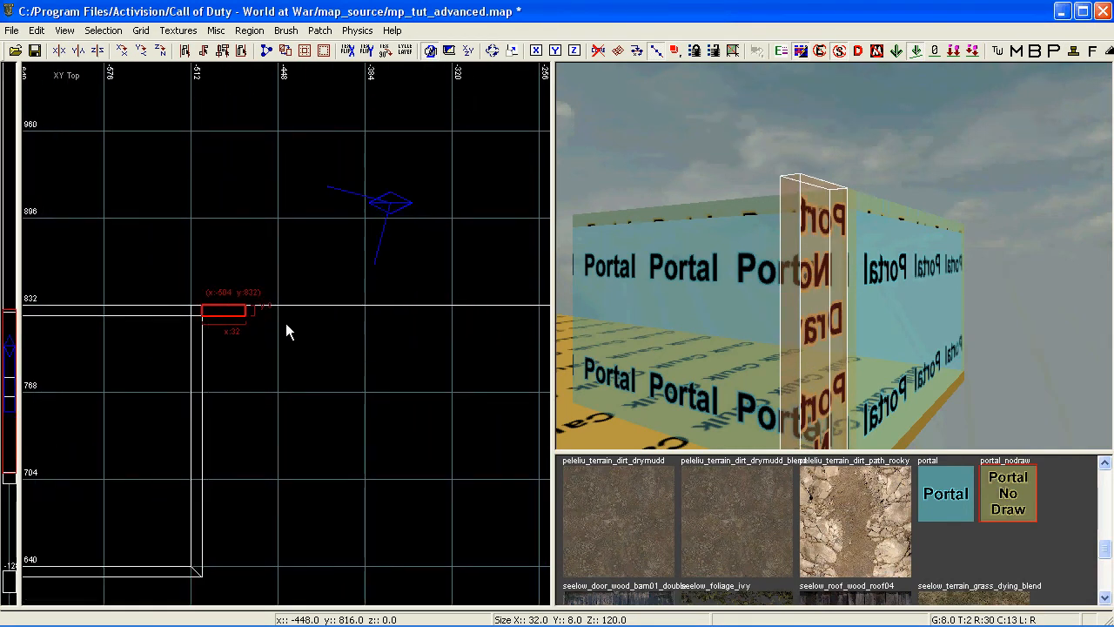
Step: Stretch the new back wall brush in X to 248 units so that it ends at x -256
left_click_drag(279, 312, 484, 319)
scroll(453, 328, "down", 2)
mouse_move(249, 311)
left_mouse_down()
mouse_move(410, 315)
mouse_move(248, 319)
mouse_move(333, 318)
mouse_move(298, 321)
mouse_move(307, 325)
left_mouse_up()
right_click_drag(202, 340, 332, 288)
right_click_drag(783, 332, 646, 330)
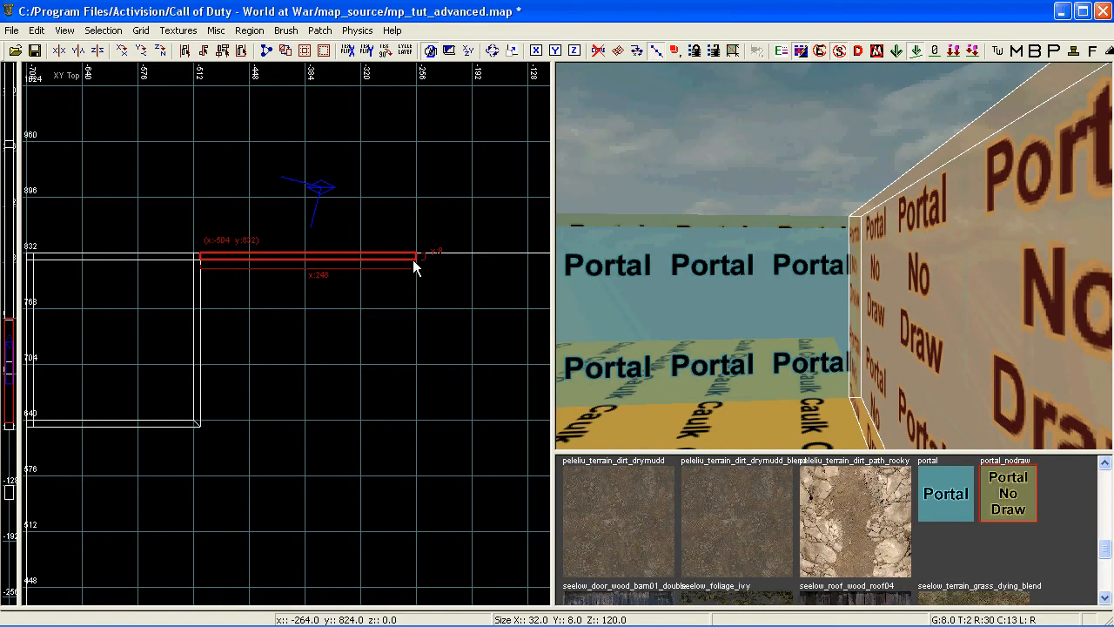
Step: Draw an 8-unit-thick side wall at x -264, running 192 units in Y from y 832 to y 640
scroll(413, 266, "up", 5)
key("Escape")
mouse_move(383, 251)
left_mouse_down()
mouse_move(426, 329)
mouse_move(406, 583)
left_mouse_up()
scroll(303, 398, "down", 4)
scroll(410, 357, "up", 1)
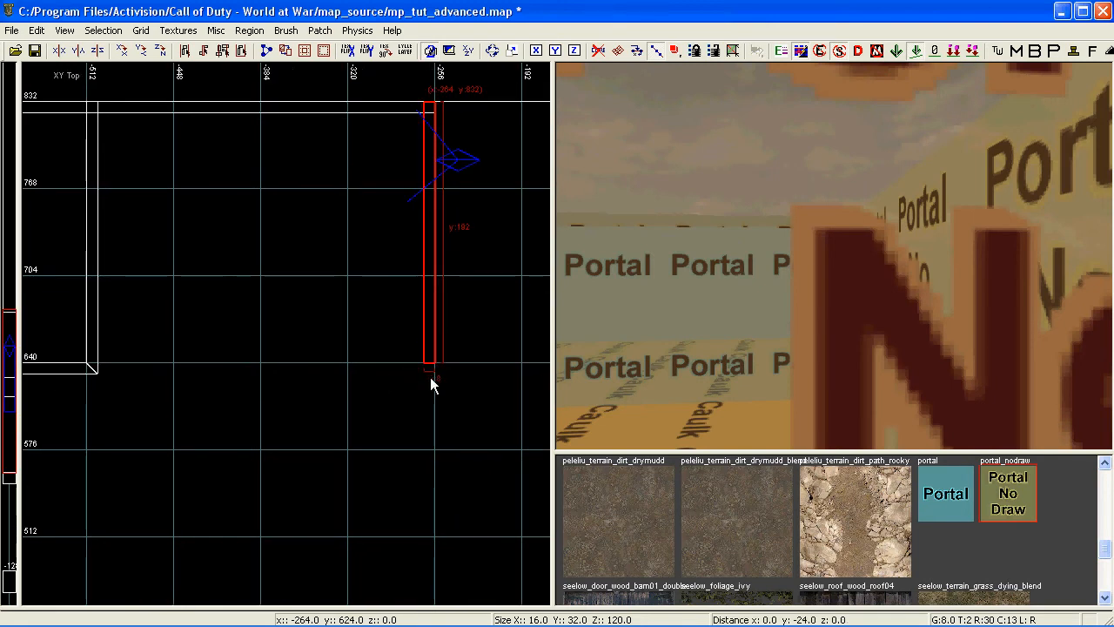
Step: Draw an 8-unit-thick front wall along y 640, from x -504 to x -256
key("Escape")
left_click_drag(102, 362, 441, 370)
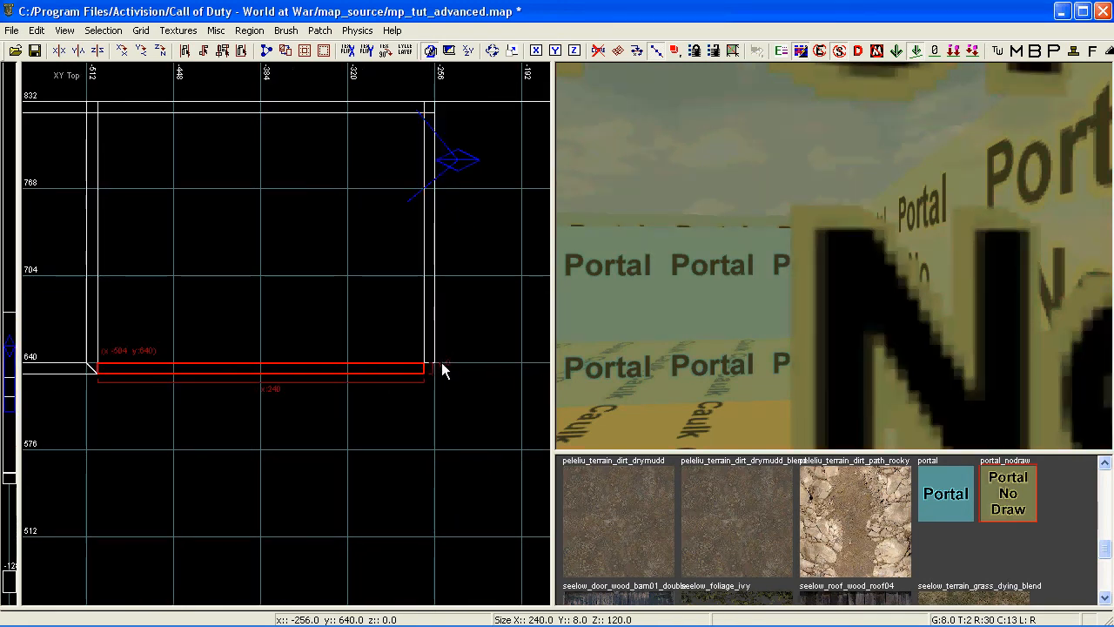
key("Escape")
Step: Extend the side wall at x -264 in Y toward the front wall's outer edge
left_click(423, 335, "shift")
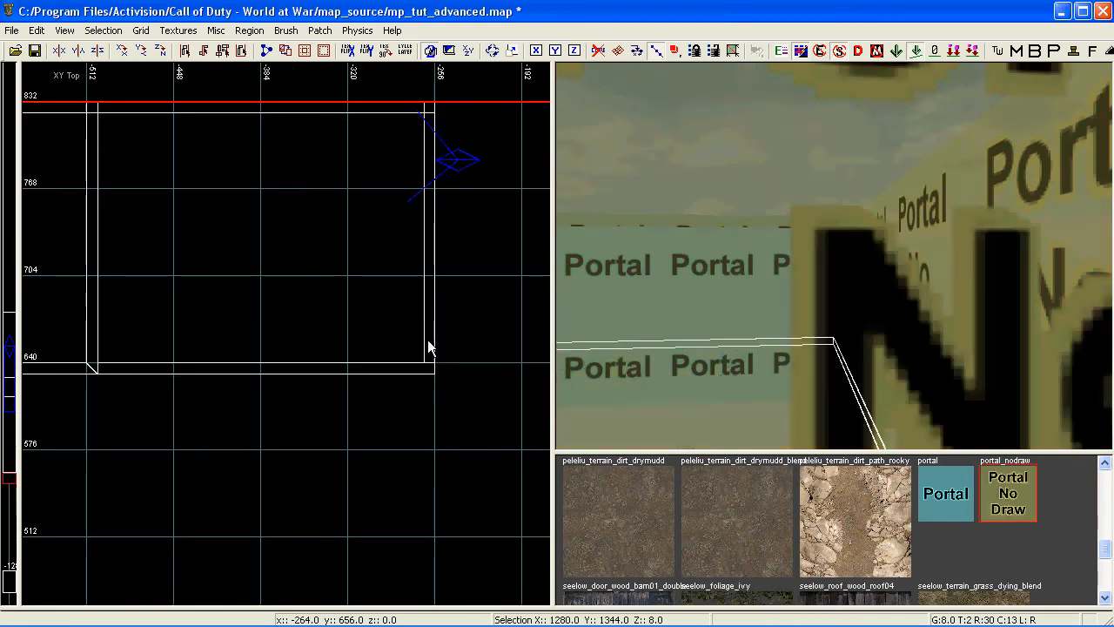
key("Escape")
scroll(717, 309, "down", 4)
left_click(719, 311, "shift")
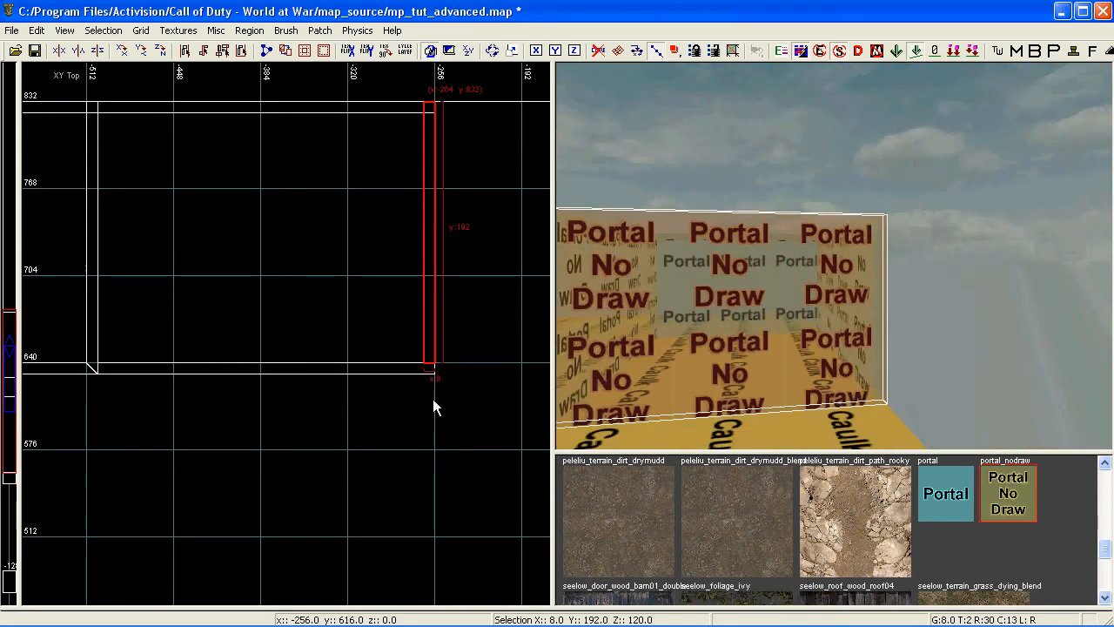
left_click_drag(431, 383, 431, 391)
right_click_drag(263, 292, 329, 358)
Step: In the front view, draw an 8-unit-thick top brush at z 64 spanning x -504 to x -256 over the new walls
key("ctrl+Tab")
right_click_drag(161, 274, 271, 263)
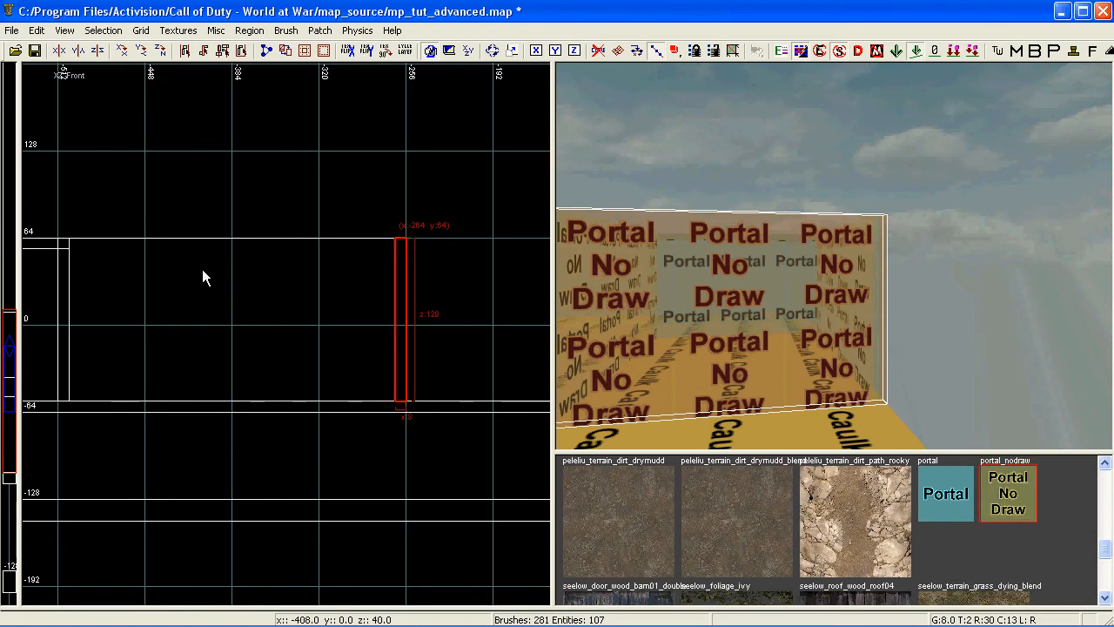
right_click_drag(133, 236, 154, 234)
key("Escape")
left_click_drag(94, 241, 440, 250)
key("Escape")
Step: Apply the portal texture to the outer faces of the box's new section and hide the draw-toggle surfaces
right_click_drag(709, 274, 710, 271)
left_click(774, 344, "shift")
mouse_move(775, 345)
right_mouse_down()
mouse_move(800, 366)
mouse_move(811, 348)
right_mouse_up()
left_click(801, 359, "shift")
left_click(958, 492)
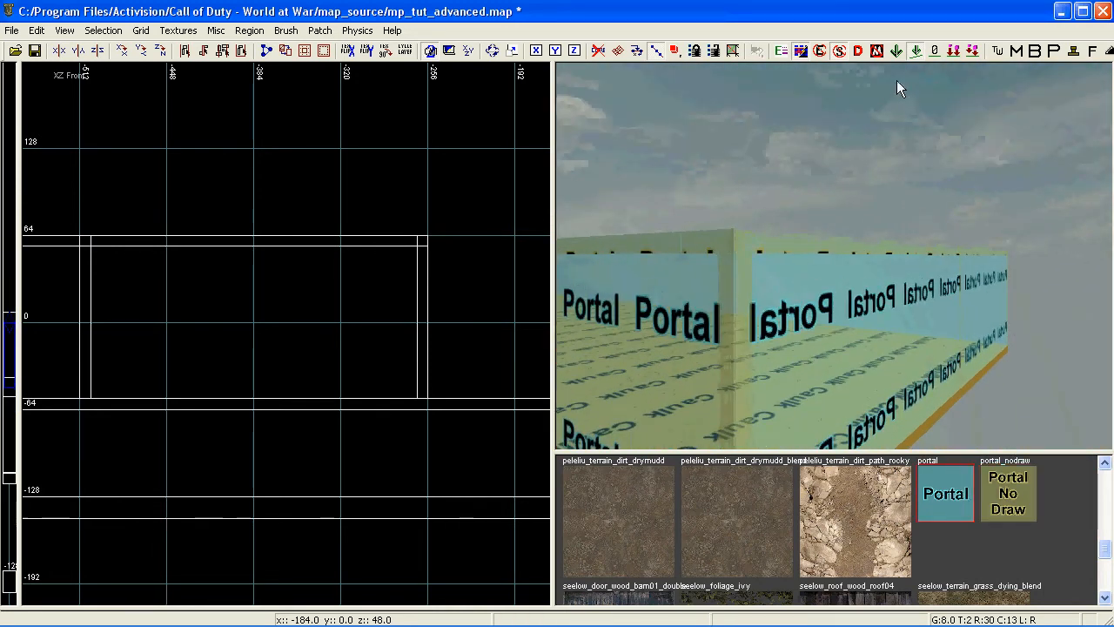
left_click(857, 51)
mouse_move(886, 336)
right_mouse_down()
mouse_move(874, 334)
mouse_move(899, 337)
mouse_move(885, 336)
right_mouse_up()
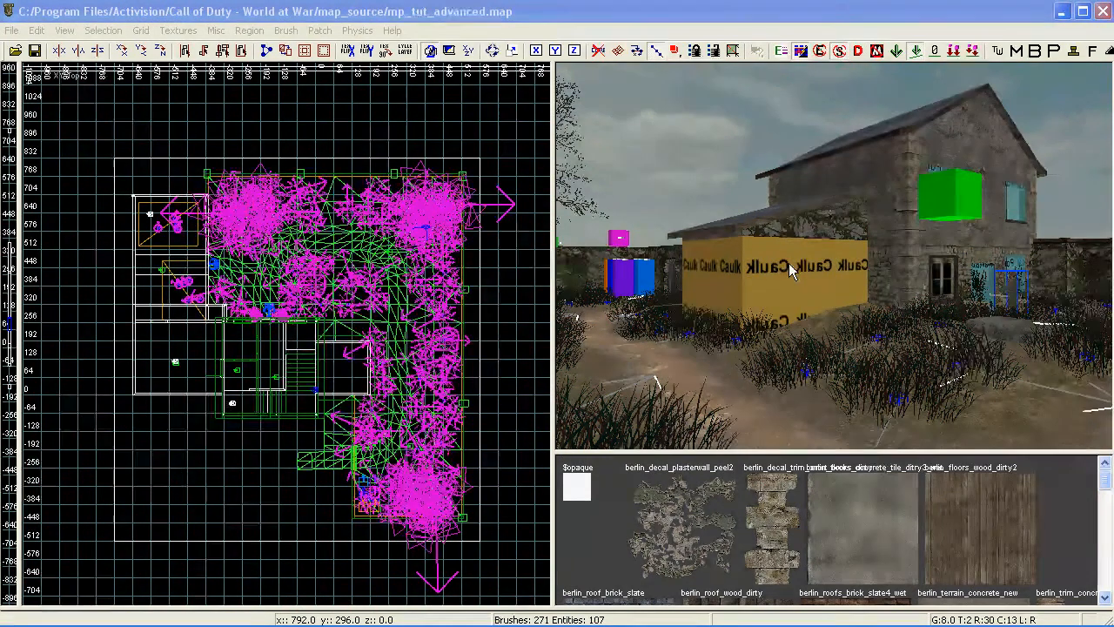
Step: Filter out the Terrain, Curve, Detail, Entities, Lights and Misc objects from the views
right_click_drag(790, 266, 810, 291)
key("f")
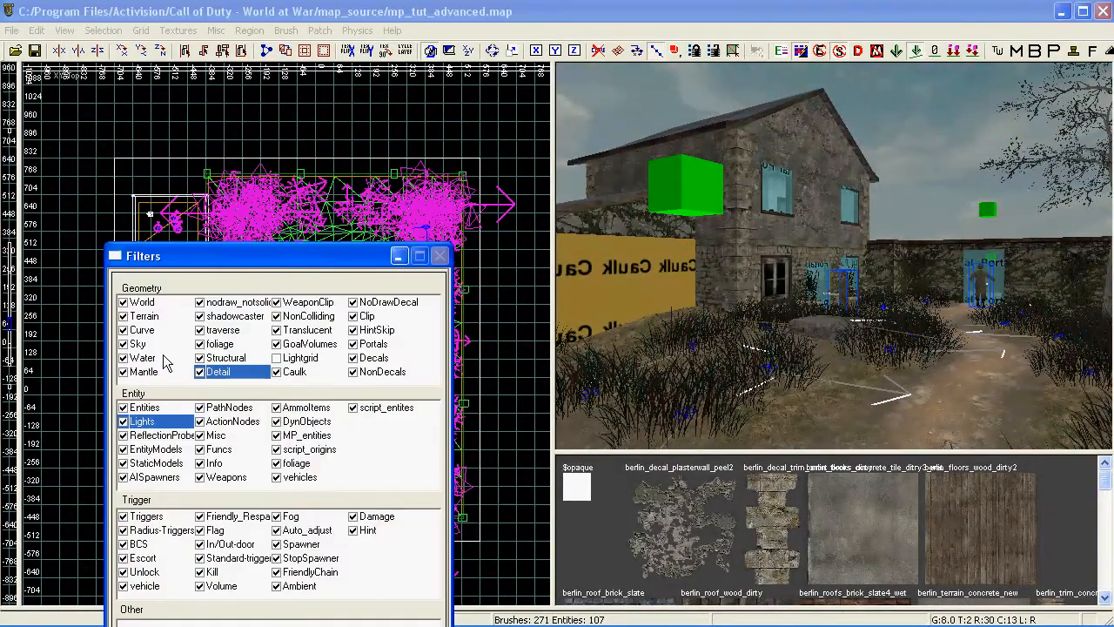
left_click(123, 316)
left_click(123, 329)
left_click(122, 407)
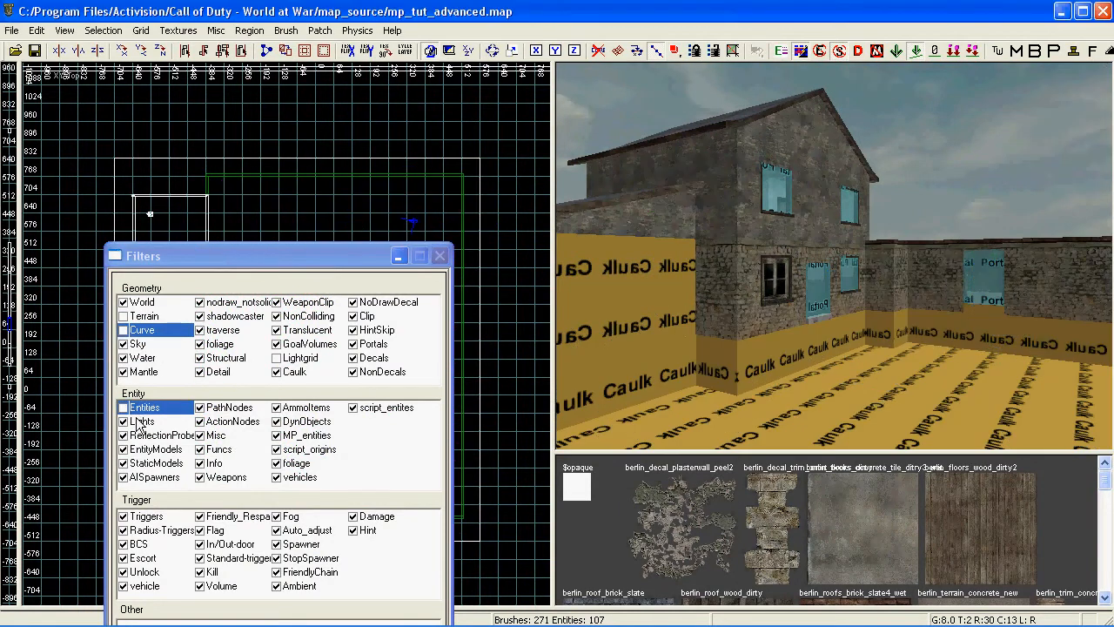
left_click(210, 432)
left_click(212, 374)
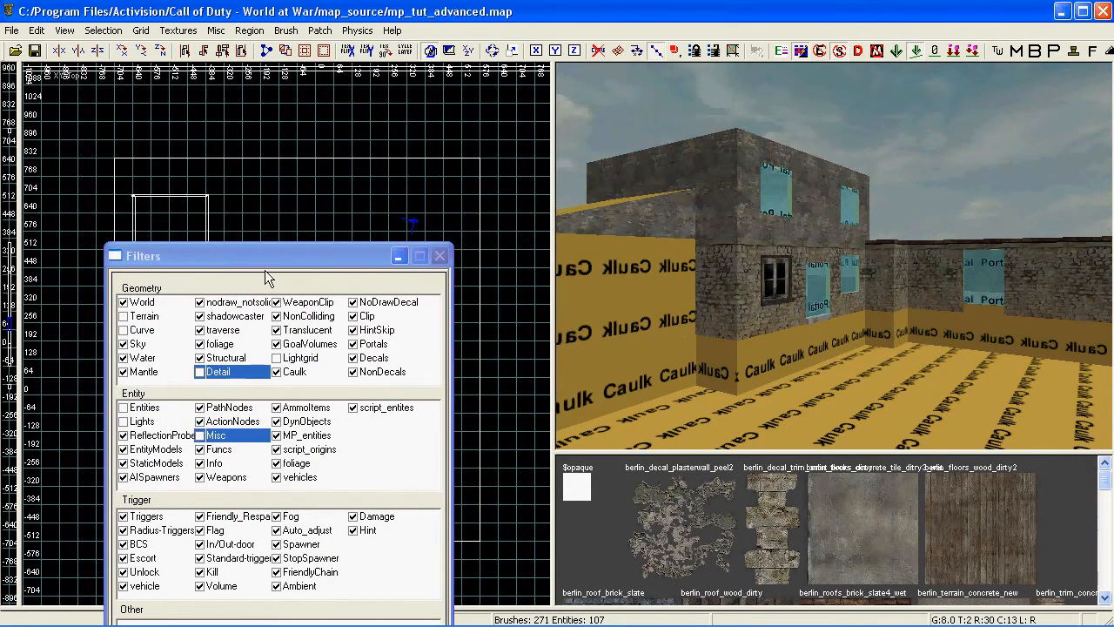
key("f")
Step: Examine the house, its caulked outer walls and the open courtyard around it
mouse_move(679, 310)
right_mouse_down()
mouse_move(708, 340)
mouse_move(745, 348)
mouse_move(731, 316)
right_mouse_up()
left_click(750, 348, "shift")
left_click_drag(639, 267, 871, 254, "shift")
right_click_drag(871, 254, 751, 292)
left_click_drag(751, 292, 846, 273, "shift")
mouse_move(846, 274)
right_mouse_down()
mouse_move(910, 270)
mouse_move(898, 306)
right_mouse_up()
left_click_drag(898, 306, 865, 357, "shift")
mouse_move(864, 357)
right_mouse_down()
mouse_move(851, 349)
mouse_move(853, 325)
mouse_move(850, 350)
mouse_move(697, 340)
right_mouse_up()
key("Escape")
Step: Select the caulk floor brush and compare its extents with the temporarily shown terrain patches
left_click(724, 378, "shift")
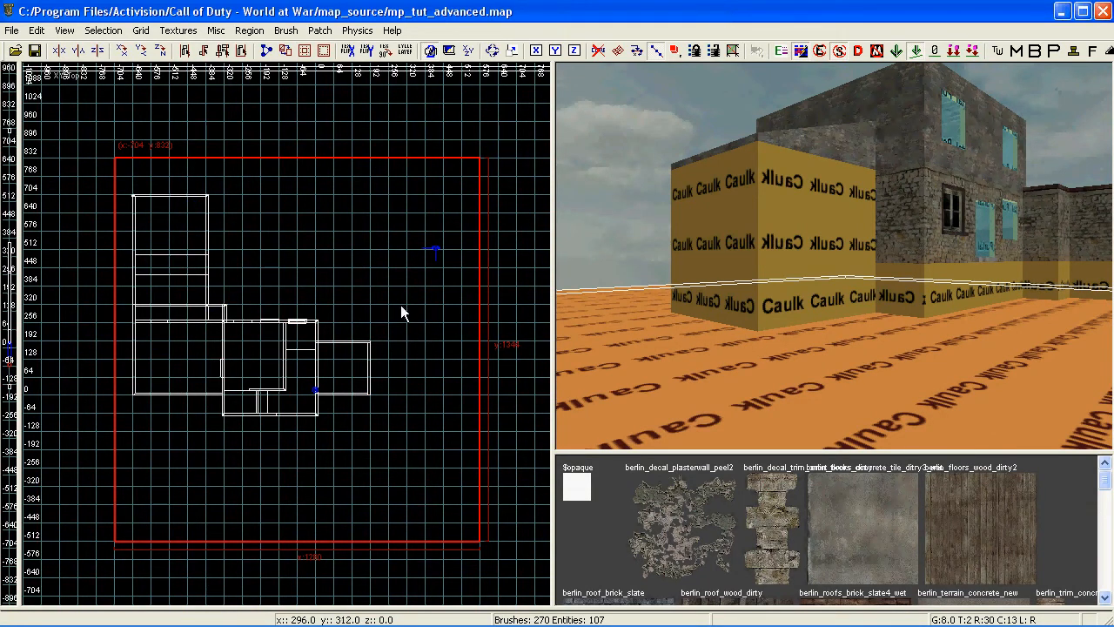
key("shift+h")
mouse_move(401, 318)
right_mouse_down()
mouse_move(401, 307)
mouse_move(345, 302)
mouse_move(389, 334)
mouse_move(375, 303)
mouse_move(413, 333)
mouse_move(422, 325)
mouse_move(402, 323)
right_mouse_up()
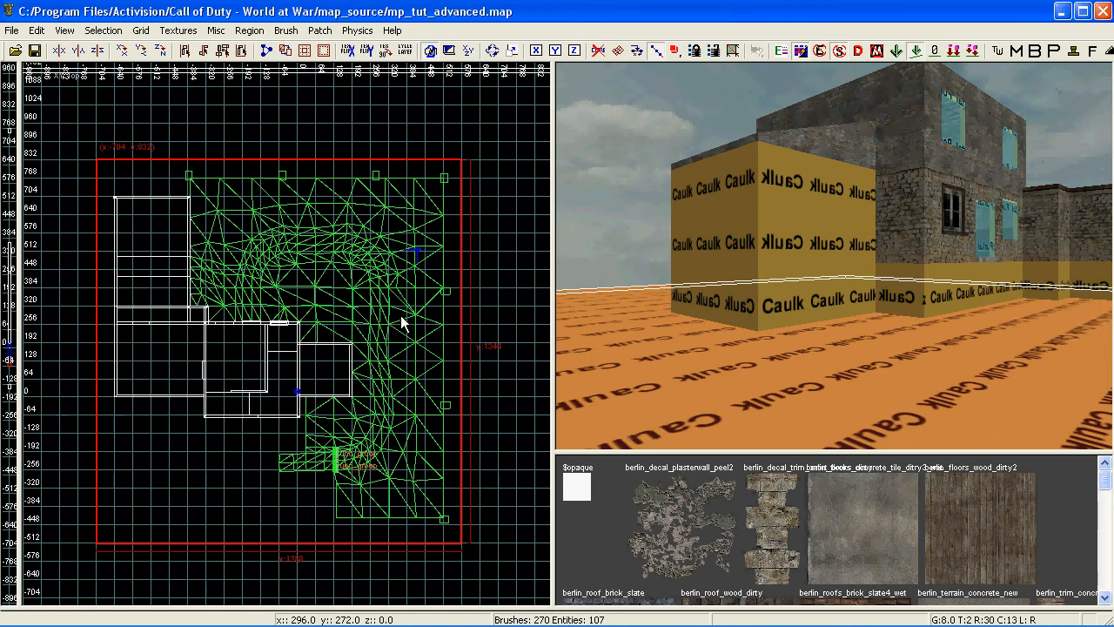
key("ctrl+p")
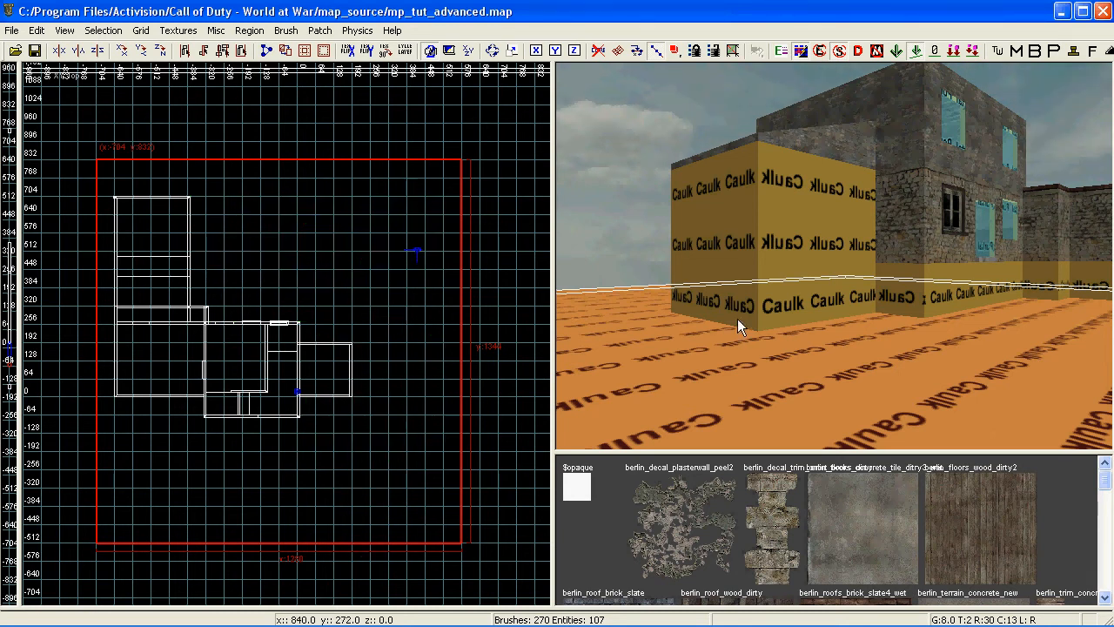
key("Escape")
Step: Draw a portal_nodraw brush 8 by 128 units at x -432, from the floor edge at y 832 to the wall at y 704
right_click_drag(737, 319, 737, 315)
scroll(778, 557, "down", 5)
scroll(777, 557, "down", 5)
left_click(1017, 487)
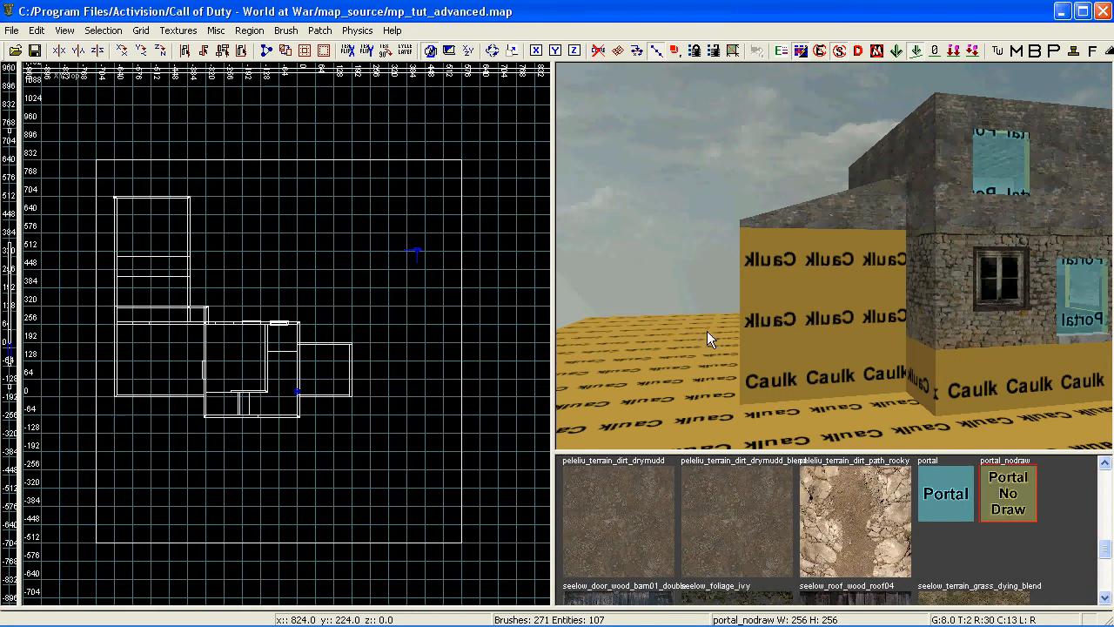
mouse_move(776, 353)
right_mouse_down()
mouse_move(778, 367)
mouse_move(777, 353)
right_mouse_up()
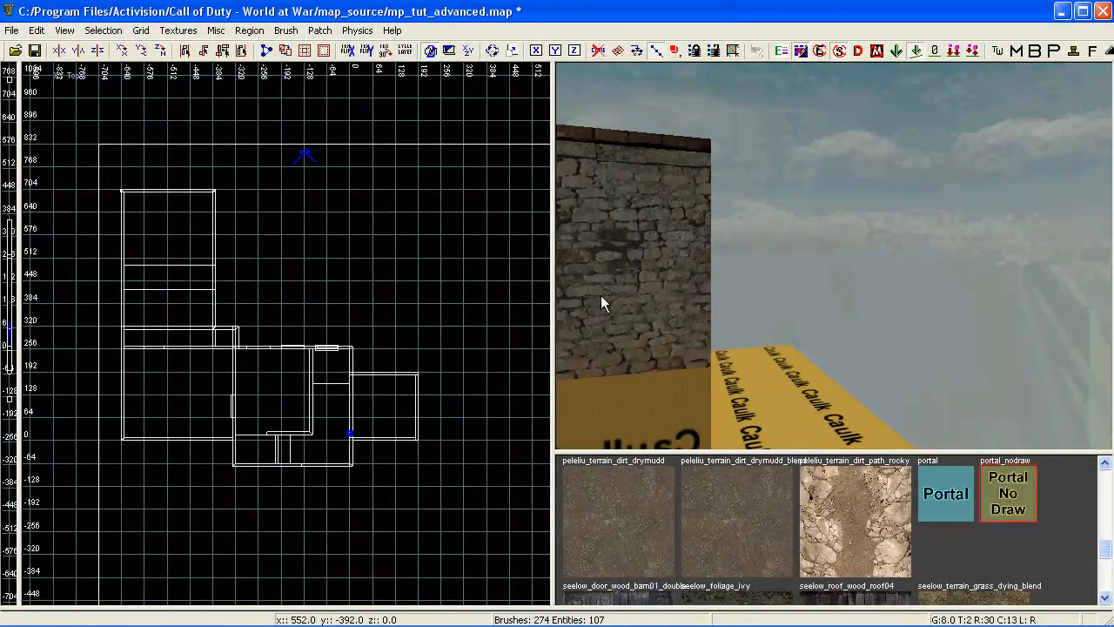
right_click_drag(762, 306, 762, 306)
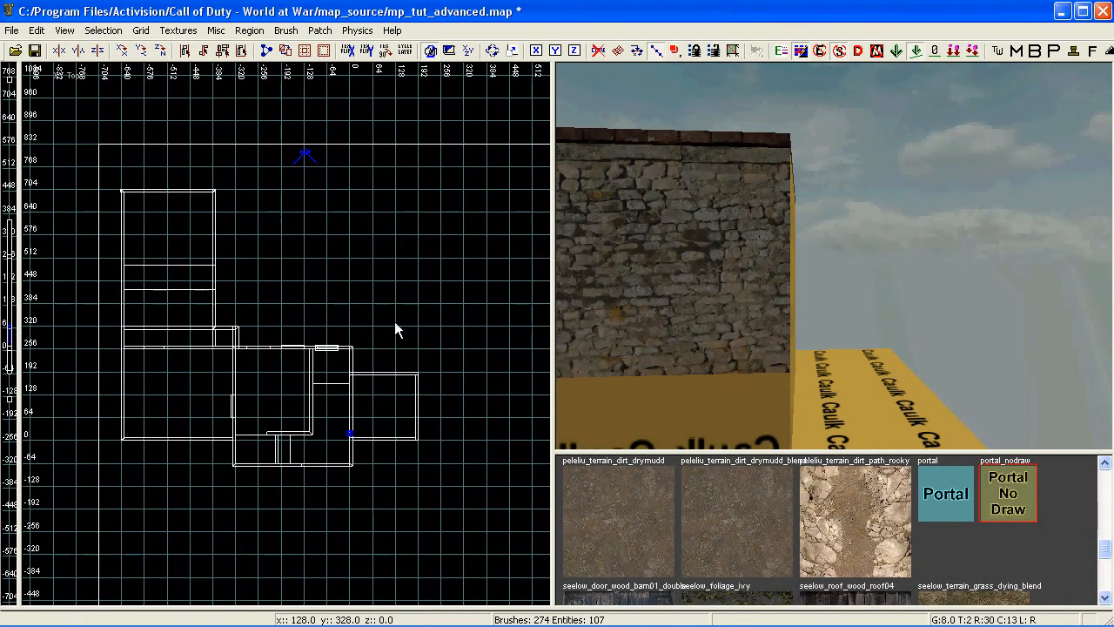
right_click_drag(398, 329, 218, 252)
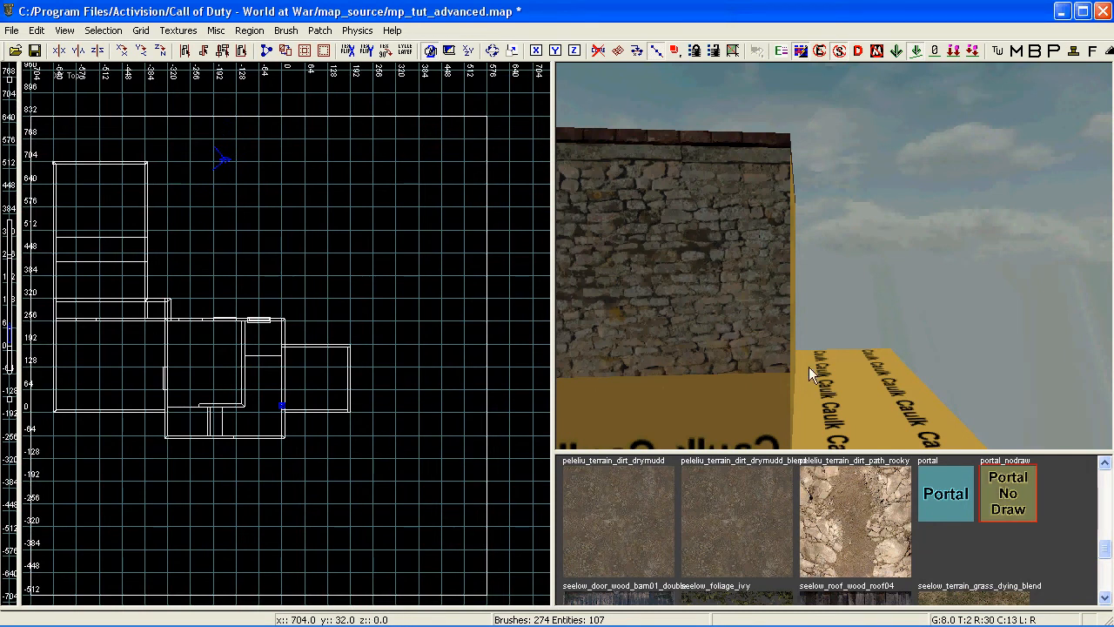
right_click_drag(812, 364, 815, 360)
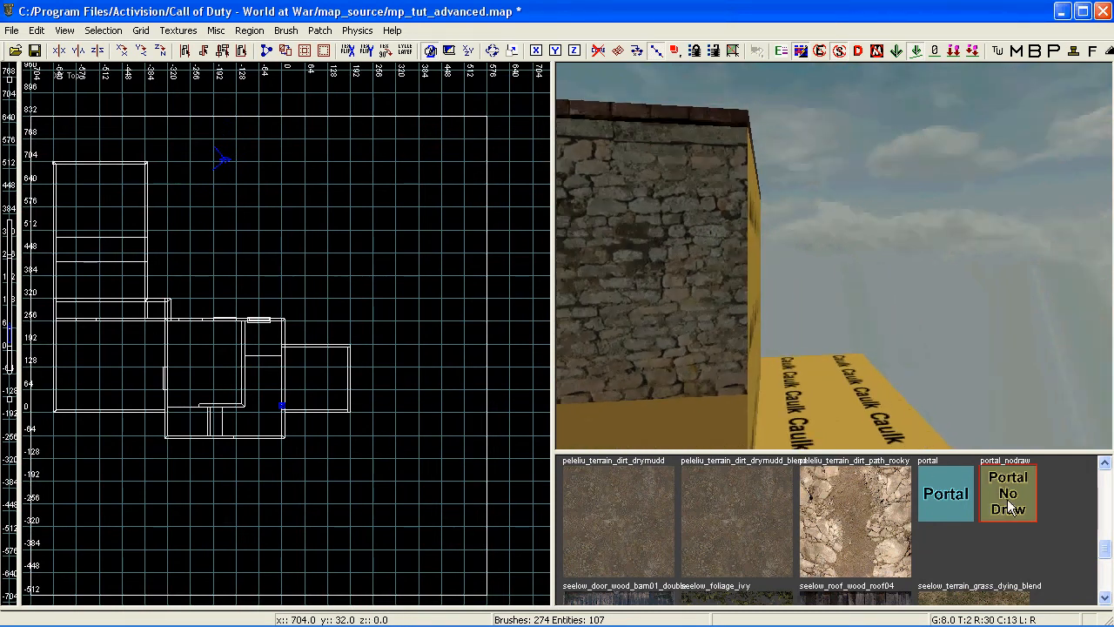
scroll(286, 267, "up", 6)
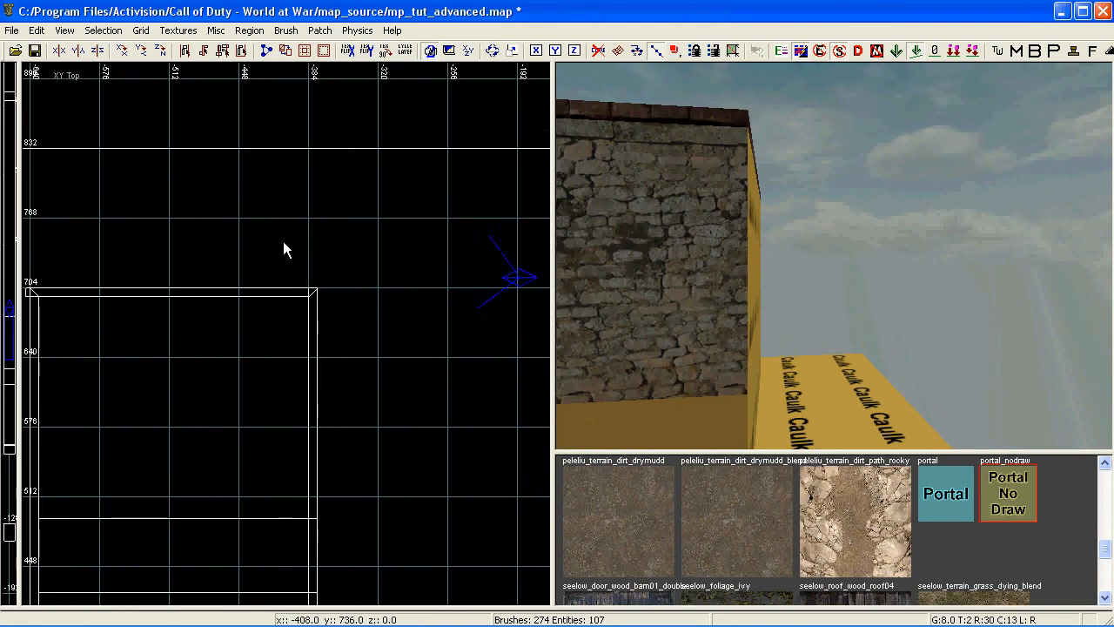
mouse_move(251, 128)
left_mouse_down()
mouse_move(293, 296)
mouse_move(288, 316)
mouse_move(261, 315)
mouse_move(379, 322)
left_mouse_up()
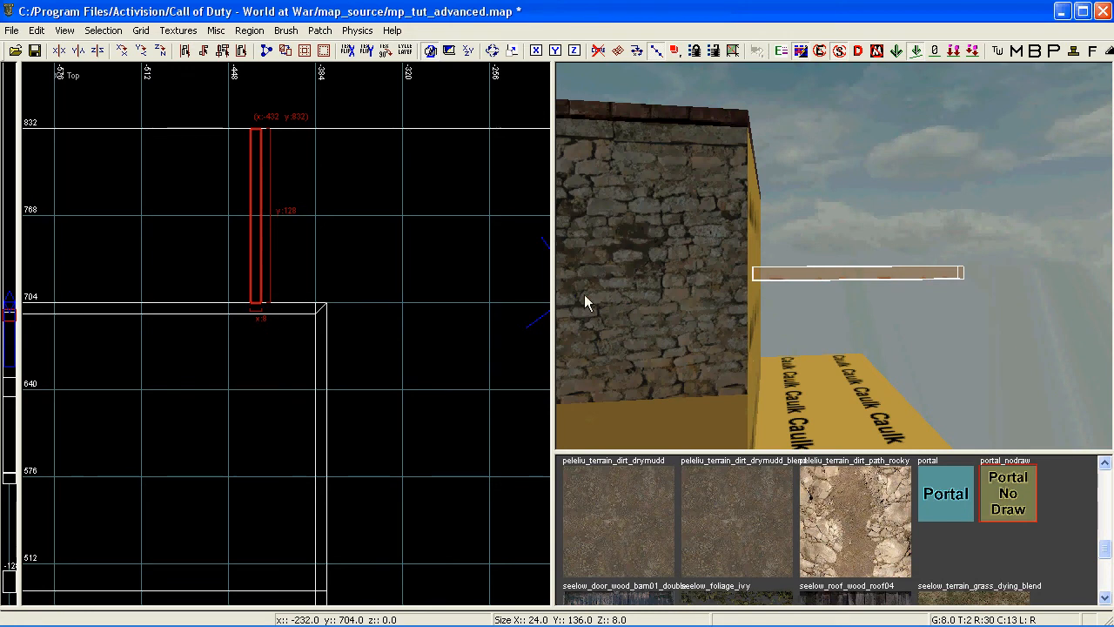
right_click_drag(748, 291, 752, 293)
Step: Stretch the new wall brush in Z to 192 units so that it reaches from the floor to the stone wall's top
key("ctrl+Tab")
left_click_drag(293, 273, 295, 166)
left_click_drag(292, 347, 298, 532)
right_click_drag(698, 349, 697, 348)
scroll(348, 393, "down", 4)
key("ctrl+Tab")
key("ctrl+Tab")
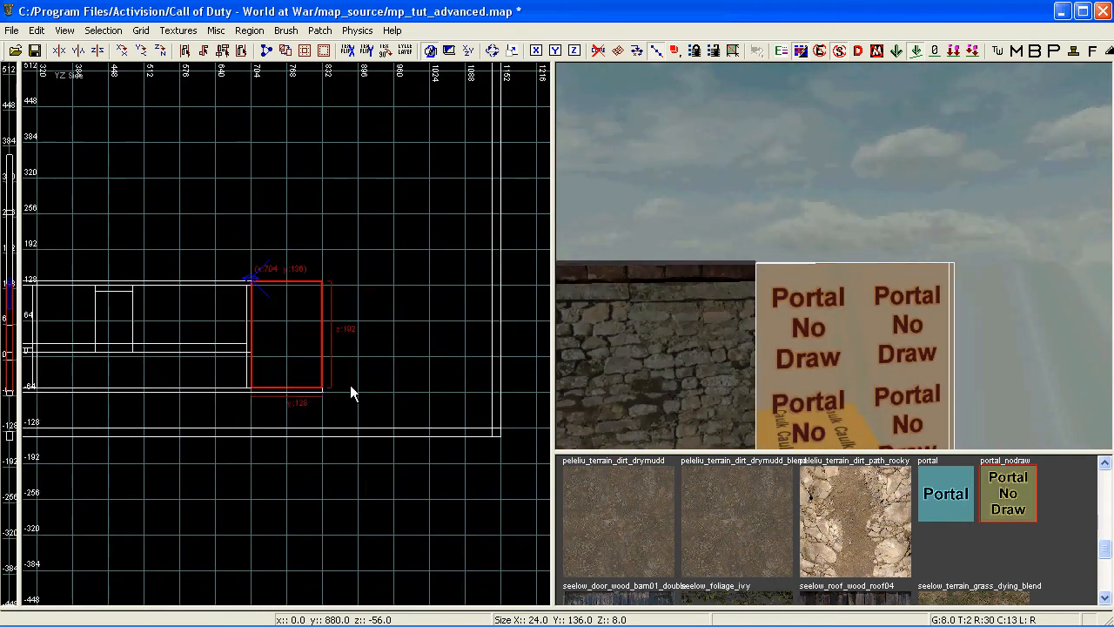
scroll(289, 315, "up", 5)
Step: Draw an 8-unit-thick back wall along the floor edge at y 832, 448 units long in X from x -432
key("Escape")
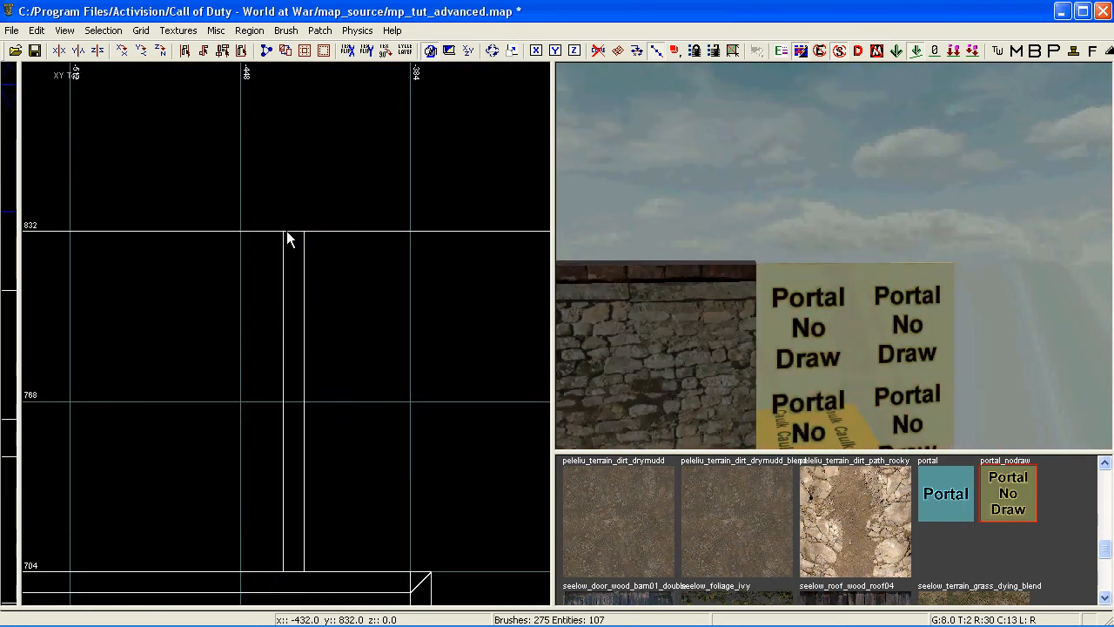
mouse_move(289, 235)
left_mouse_down()
mouse_move(324, 248)
mouse_move(550, 252)
left_mouse_up()
scroll(382, 327, "down", 4)
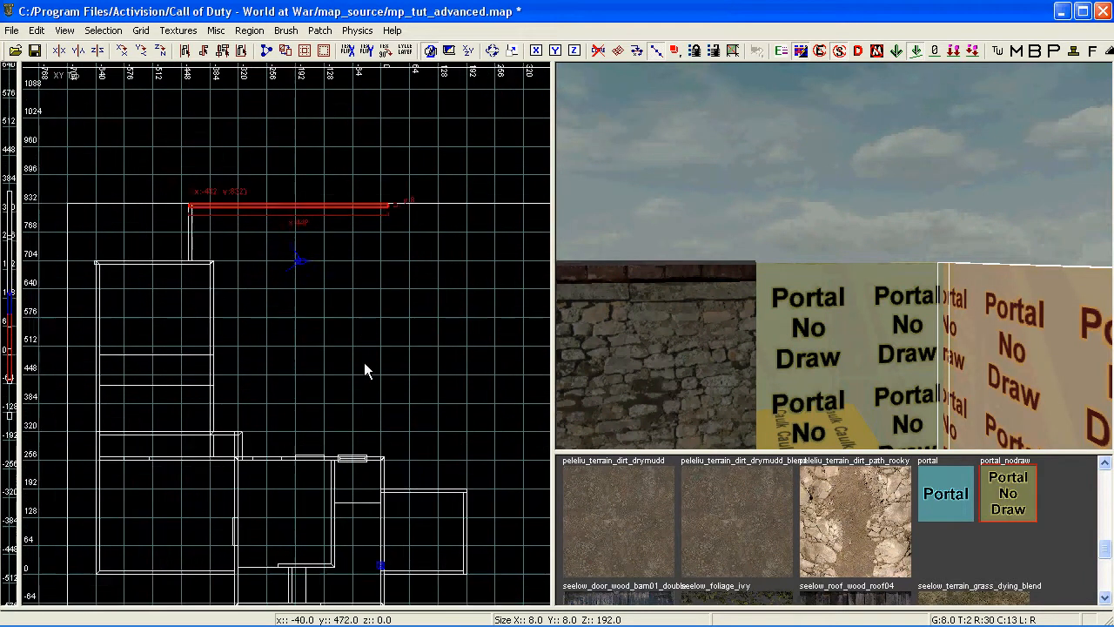
right_click_drag(706, 339, 721, 333)
scroll(366, 452, "up", 2)
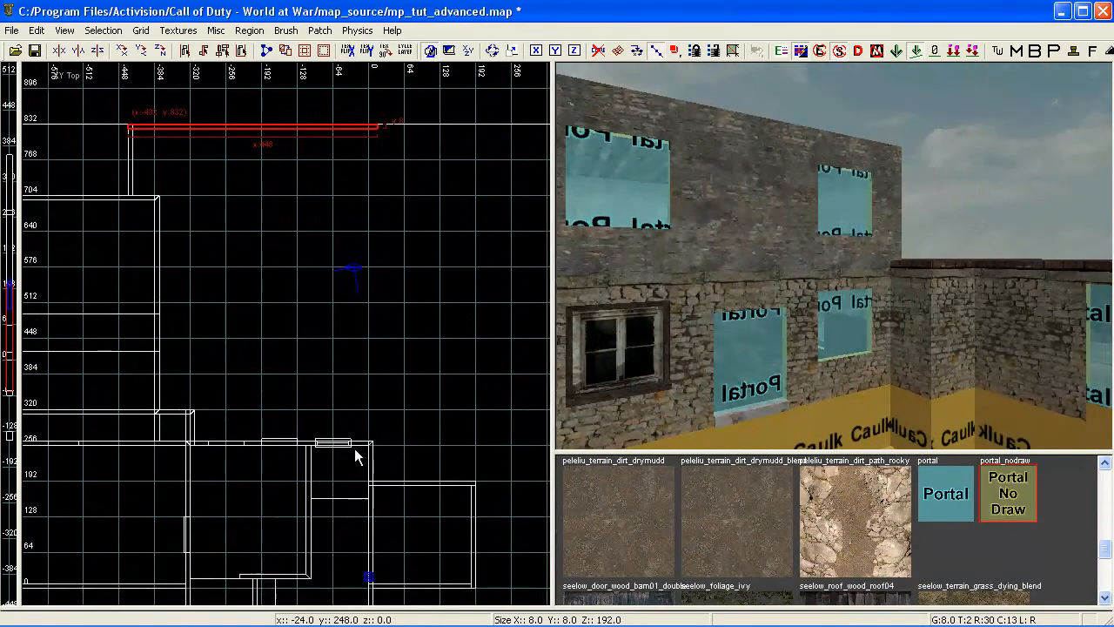
Step: Draw an 8-unit-wide side wall at x 0 starting near the house and stretch it in Y to the back edge at y 832
mouse_move(366, 340)
left_mouse_down()
mouse_move(379, 438)
mouse_move(370, 404)
mouse_move(393, 403)
left_mouse_up()
scroll(356, 405, "up", 2)
right_click_drag(728, 358, 734, 356)
right_click_drag(341, 394, 342, 497)
mouse_move(397, 324)
left_mouse_down()
mouse_move(387, 66)
mouse_move(390, 223)
mouse_move(400, 238)
left_mouse_up()
key("Escape")
Step: Apply the portal texture to the outer faces of the back wall and the side wall
right_click_drag(719, 325, 721, 330)
left_click(403, 360, "shift")
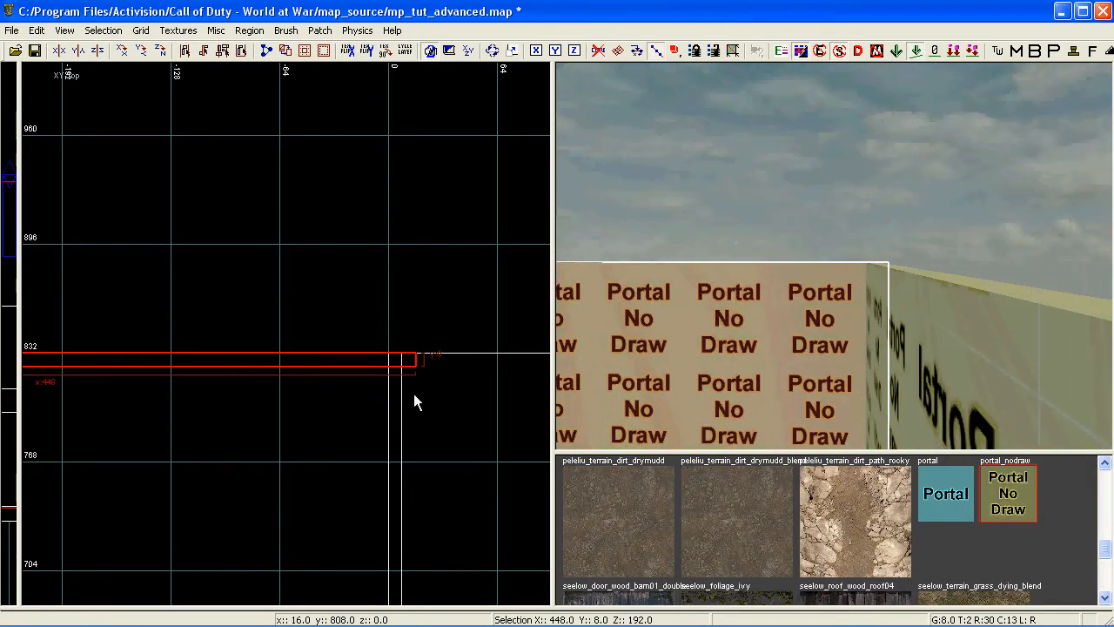
scroll(408, 392, "up", 2)
key("Escape")
right_click_drag(649, 371, 660, 402)
left_click(651, 399, "shift")
left_click(951, 484)
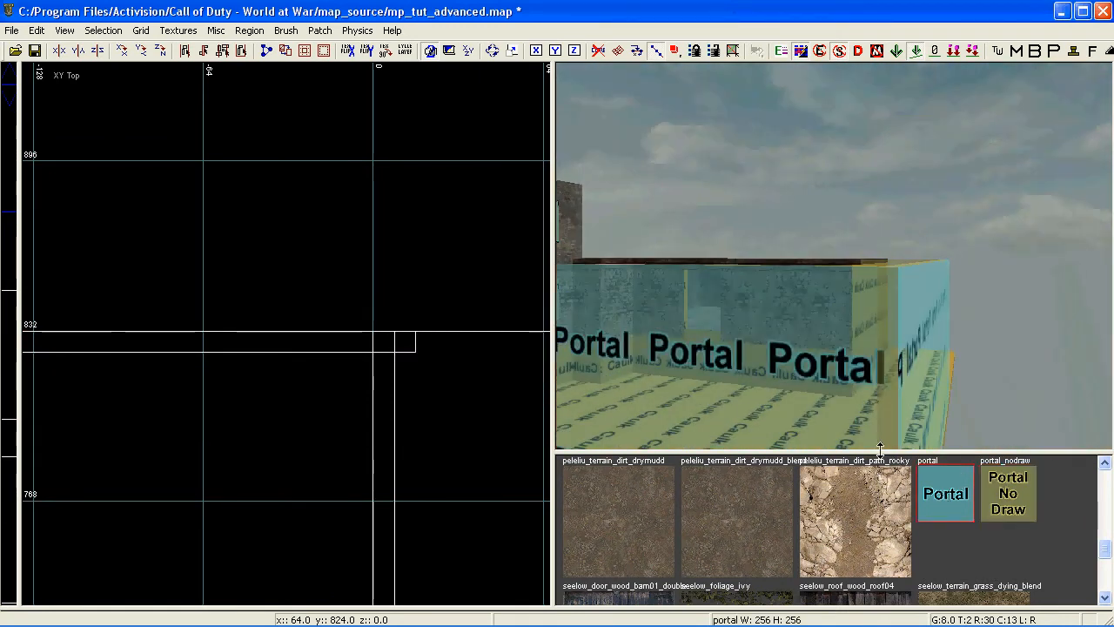
Step: Shorten the back wall in X to 440 units so that it ends flush with the side wall at x 8
right_click_drag(857, 369, 855, 373)
left_click(855, 373, "shift")
scroll(475, 368, "up", 2)
left_click_drag(445, 332, 421, 330)
key("Escape")
Step: Draw a 56 by 128 unit brush over the corner at x -432 and raise its underside to leave a thin top slab
mouse_move(856, 340)
right_mouse_down()
mouse_move(848, 331)
mouse_move(843, 383)
right_mouse_up()
left_click(767, 332, "shift")
scroll(391, 373, "down", 5)
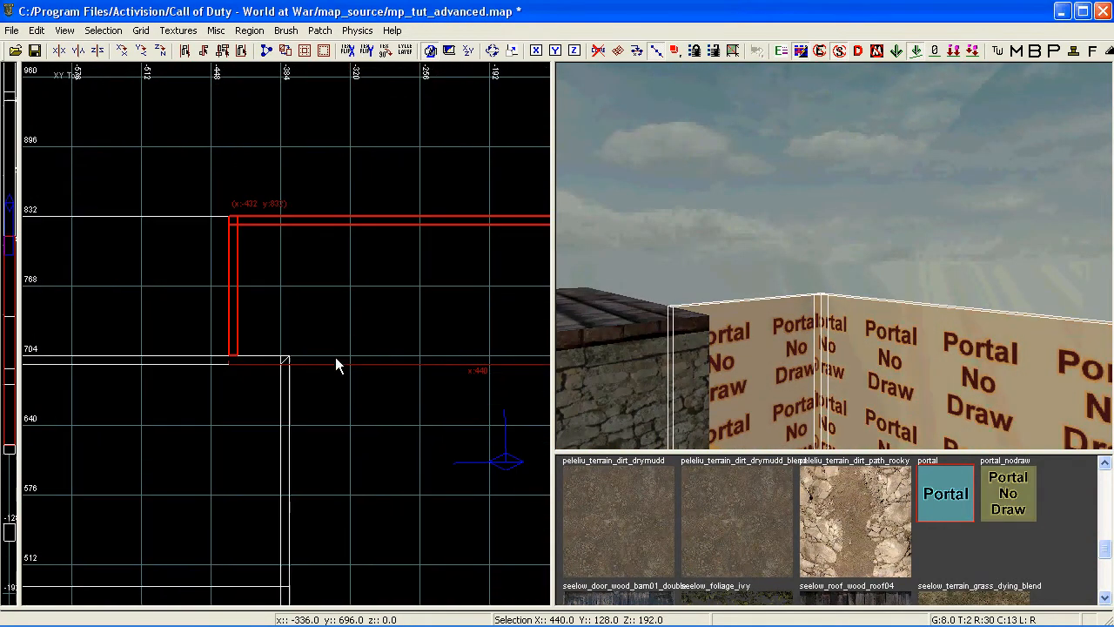
scroll(251, 247, "up", 2)
key("Escape")
left_click_drag(209, 193, 340, 482)
key("ctrl+Tab")
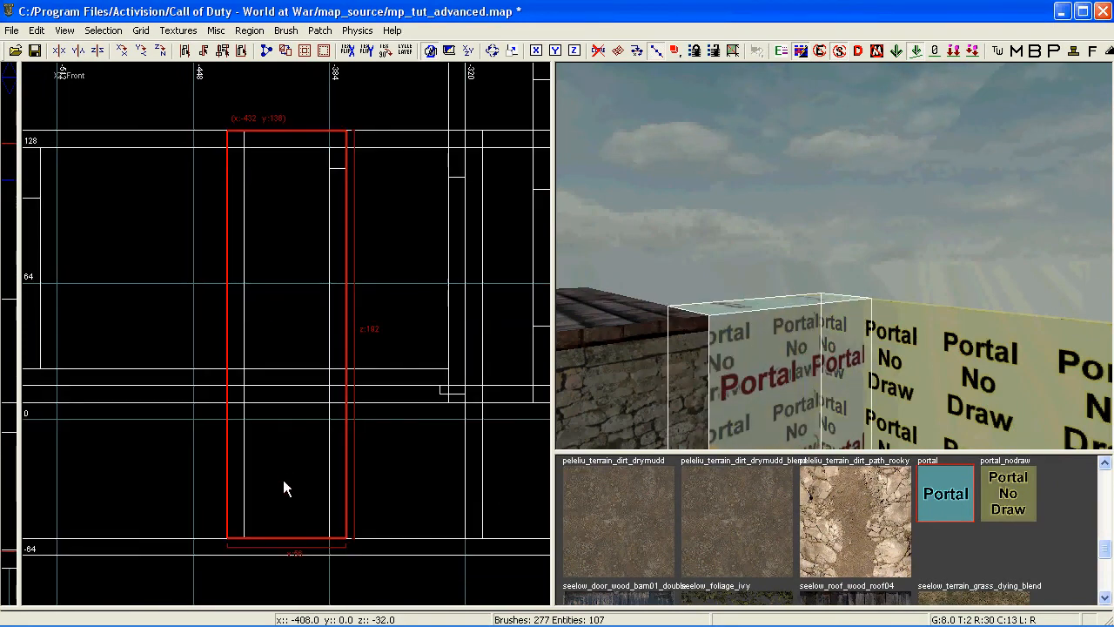
left_click_drag(281, 564, 294, 172)
Step: Texture the top slab with portal_nodraw and stretch it in X to 440 units, up to the side wall's outer face
left_click(1003, 501)
right_click_drag(847, 390, 838, 392)
scroll(373, 415, "down", 7)
key("ctrl+Tab")
key("ctrl+Tab")
scroll(318, 361, "up", 3)
right_click_drag(331, 328, 248, 320)
mouse_move(237, 326)
left_mouse_down()
mouse_move(541, 327)
mouse_move(448, 326)
left_mouse_up()
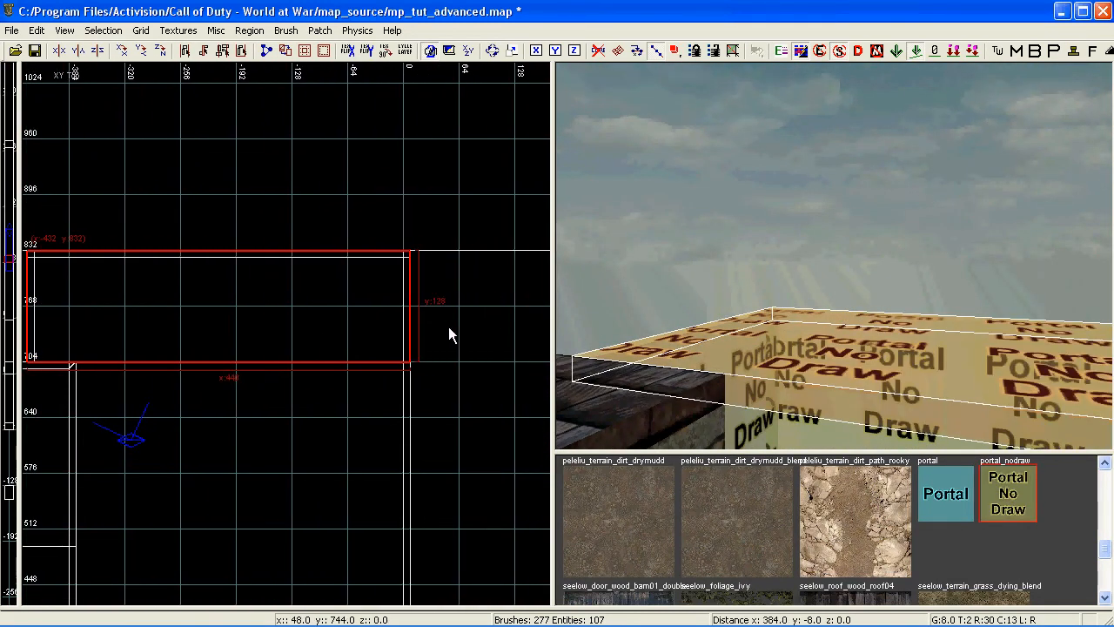
Step: Cover the rest of the courtyard with two more portal_nodraw top slabs, one 384 by 384 units and one 320 by 56 units
right_click_drag(449, 327, 365, 444)
key("Escape")
left_click_drag(134, 316, 474, 475)
right_click_drag(370, 487, 371, 342)
mouse_move(335, 448)
left_mouse_down()
mouse_move(343, 562)
mouse_move(344, 519)
left_mouse_up()
key("Escape")
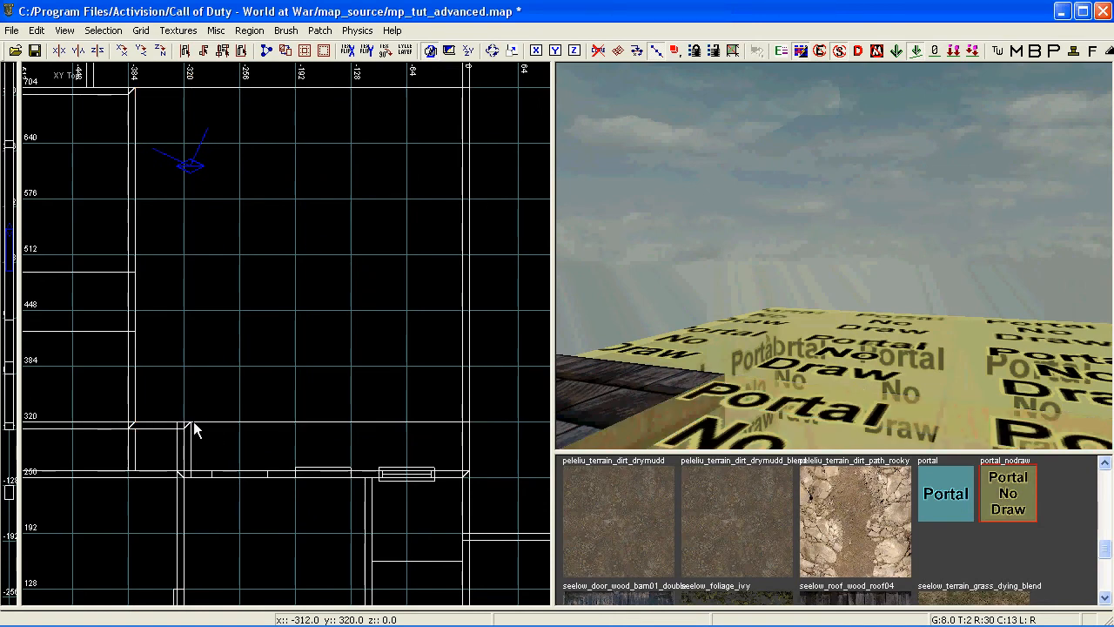
left_click_drag(190, 424, 470, 474)
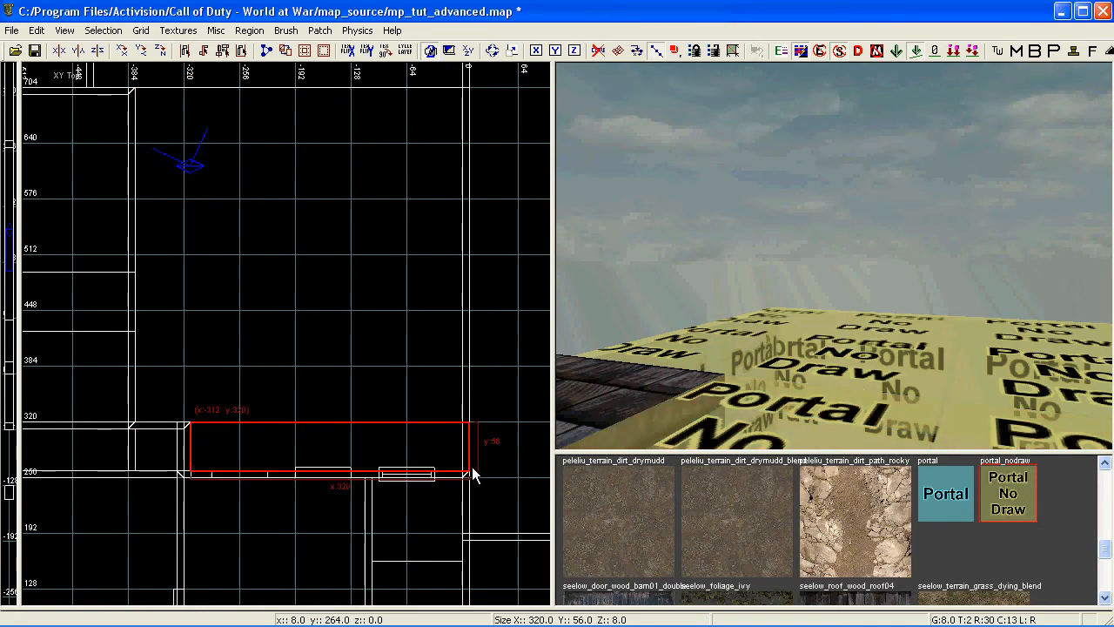
key("Escape")
Step: Apply the portal texture to the upper faces of the top slabs and the exposed end face at the box's corner
right_click_drag(701, 397, 702, 401)
left_click(712, 326, "ctrl+shift")
right_click_drag(711, 327, 834, 349)
left_click(756, 330, "ctrl+shift")
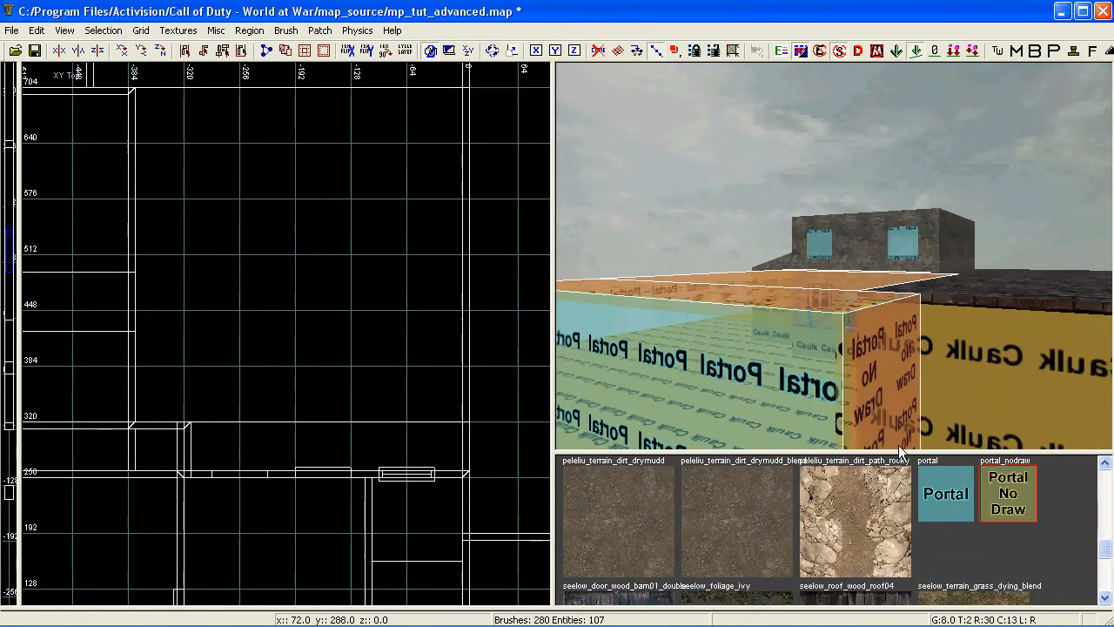
left_click(949, 487)
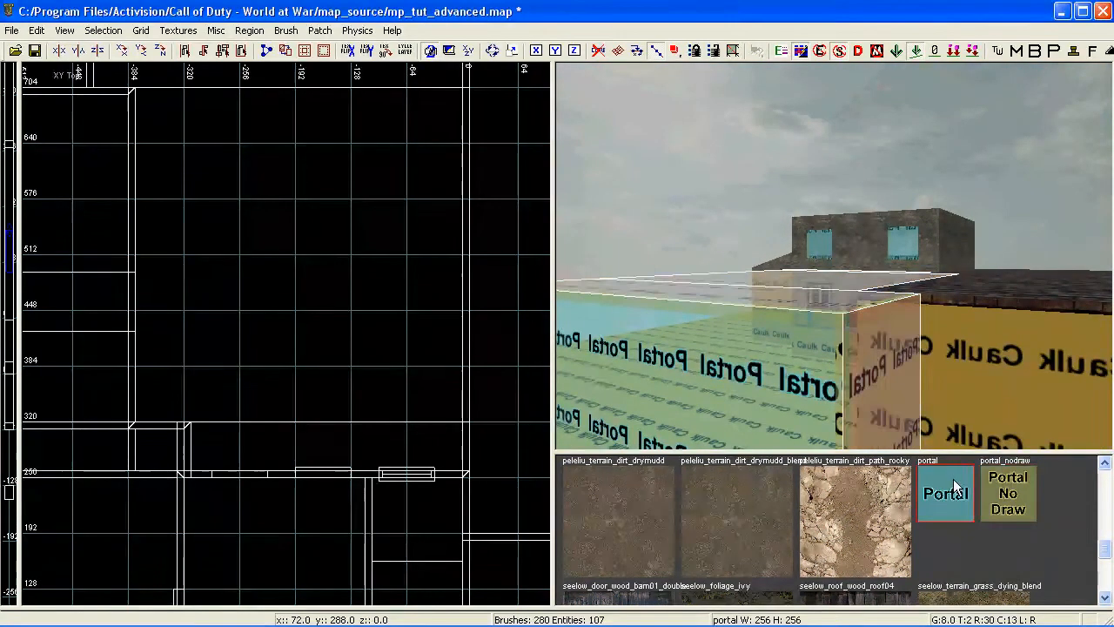
left_click(857, 53)
mouse_move(848, 290)
right_mouse_down("ctrl")
mouse_move(842, 330)
mouse_move(847, 317)
right_mouse_up("ctrl")
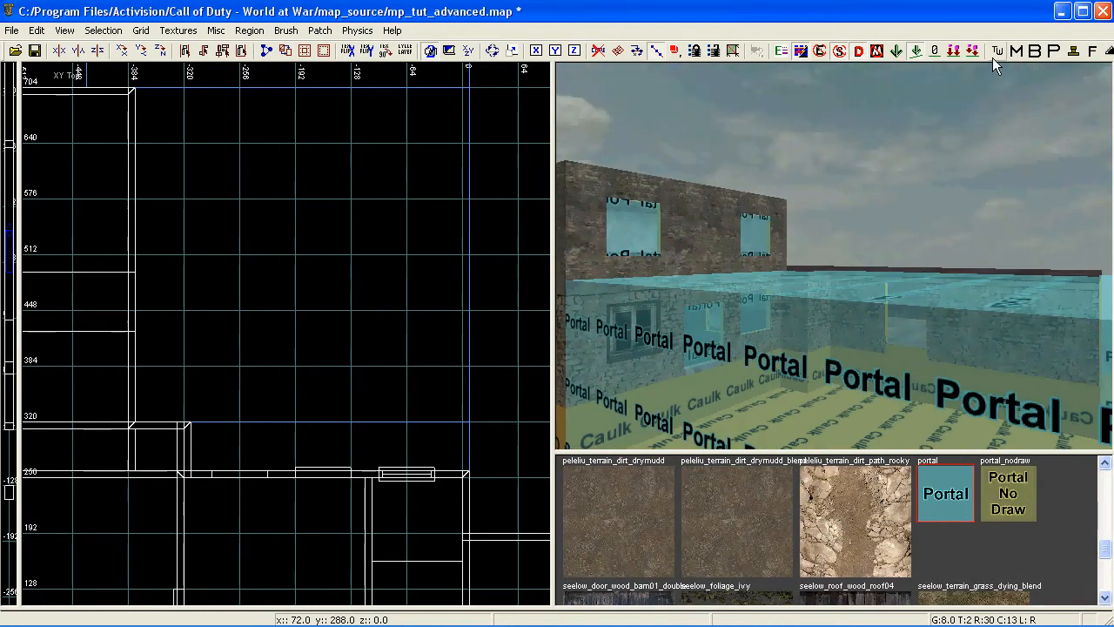
left_click(857, 53)
Step: Choose the portal_nodraw texture and draw a long, thin brush in the X direction near the courtyard box's back corner
left_click(993, 477)
right_click_drag(861, 315, 859, 326)
left_click(856, 350, "shift")
scroll(278, 362, "down", 4)
scroll(304, 342, "up", 5)
key("Escape")
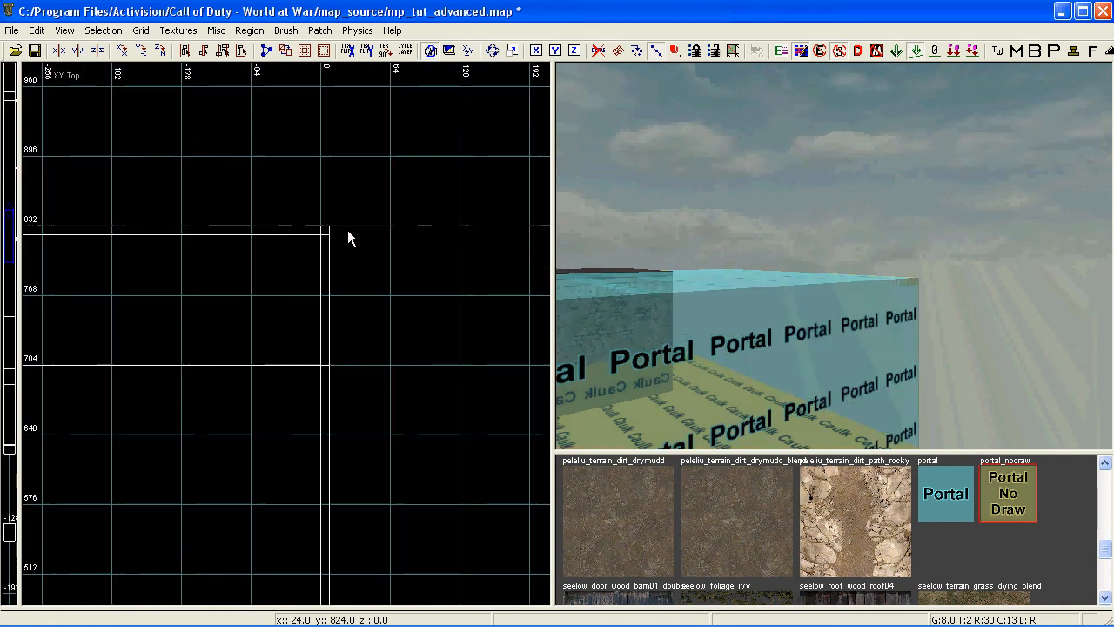
scroll(349, 230, "up", 3)
mouse_move(312, 224)
left_mouse_down()
mouse_move(551, 233)
mouse_move(526, 234)
mouse_move(538, 236)
left_mouse_up()
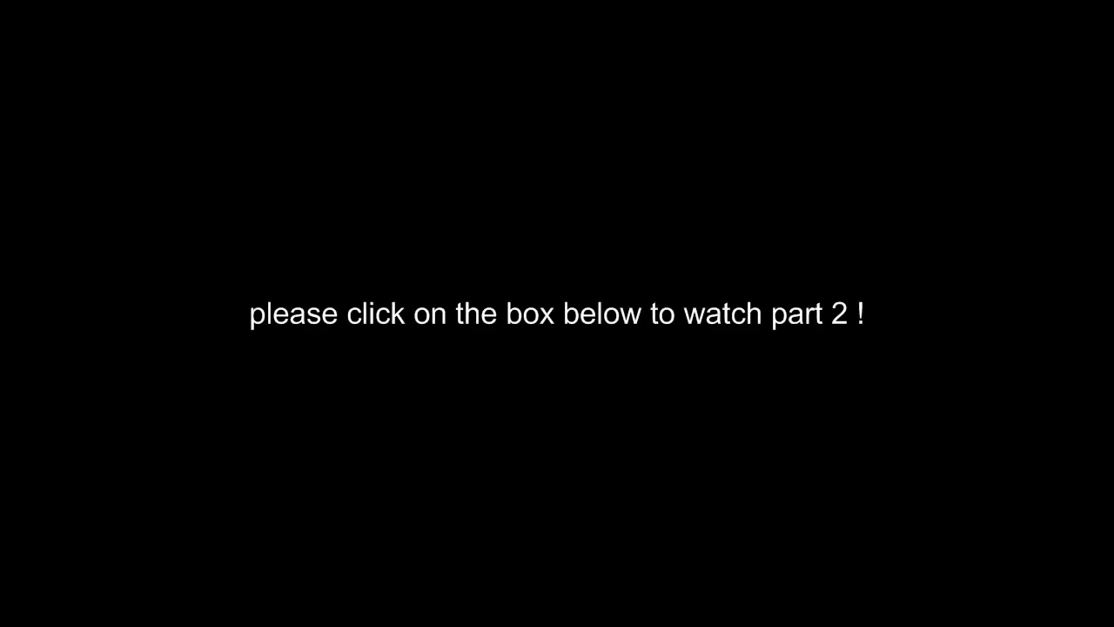